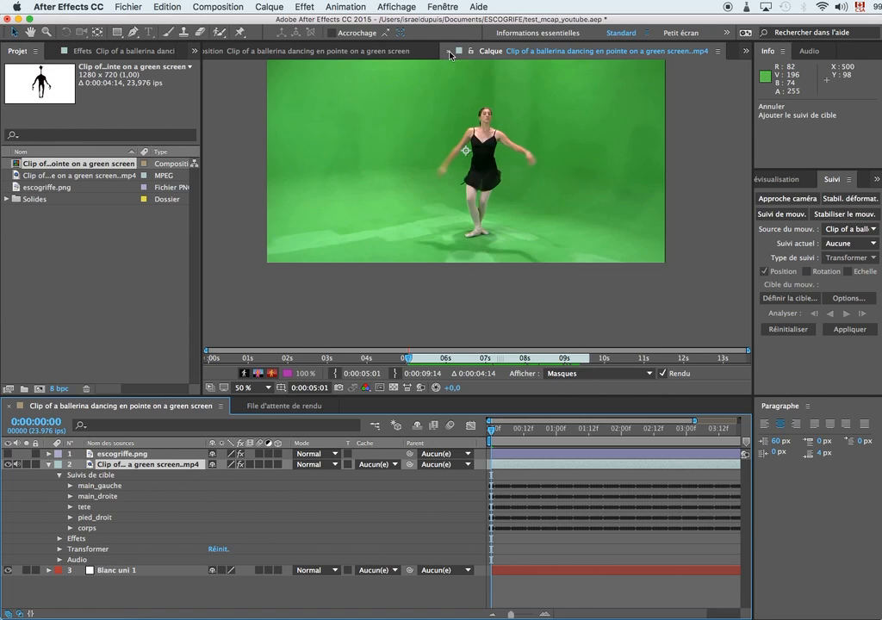
Return to the composition, hide the ballerina clip, show escogriffe.png and move the figure up to position 661, 406
click(449, 53)
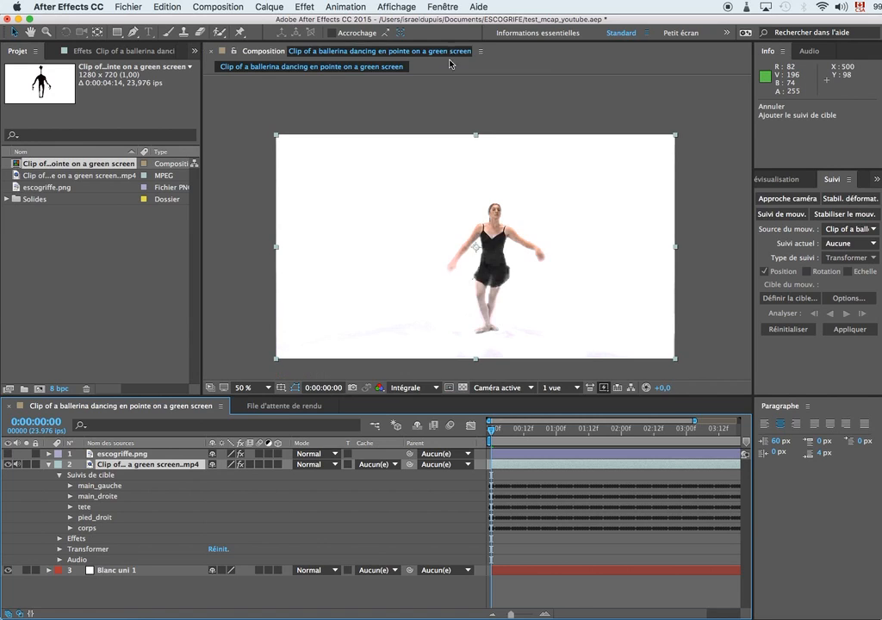
click(7, 454)
click(8, 464)
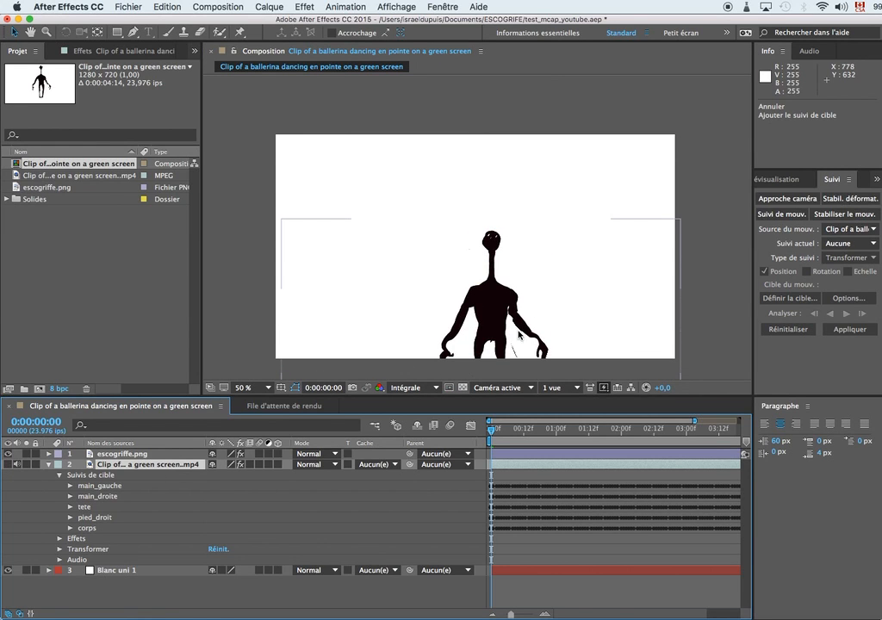
mouse_move(493, 430)
mouse_down()
mouse_move(727, 442)
mouse_move(492, 435)
mouse_up()
drag(496, 309, 496, 237)
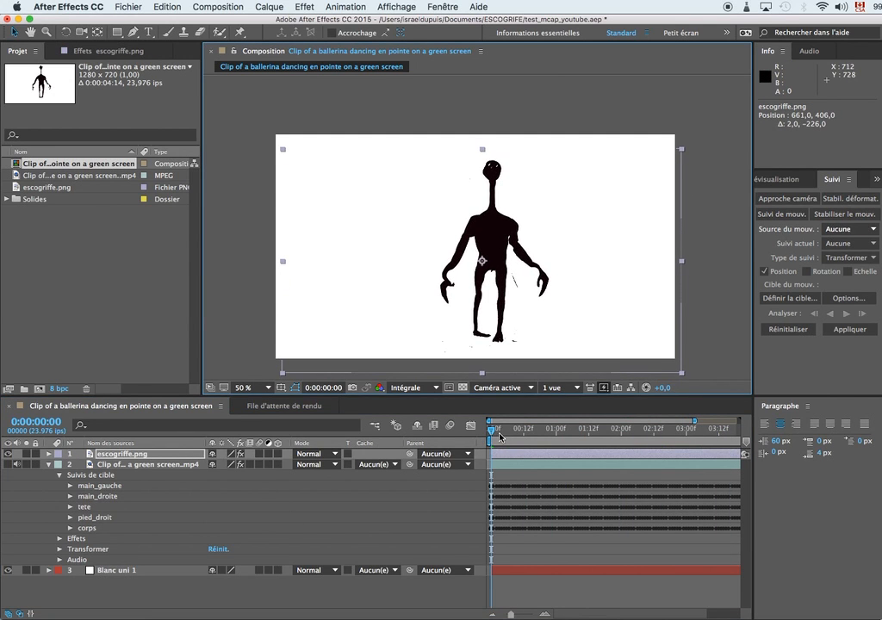
Preview the escogriffe animation and compare its movement with the ballerina clip at 0:00:01:02, ending back at the first frame
key(space)
key(space)
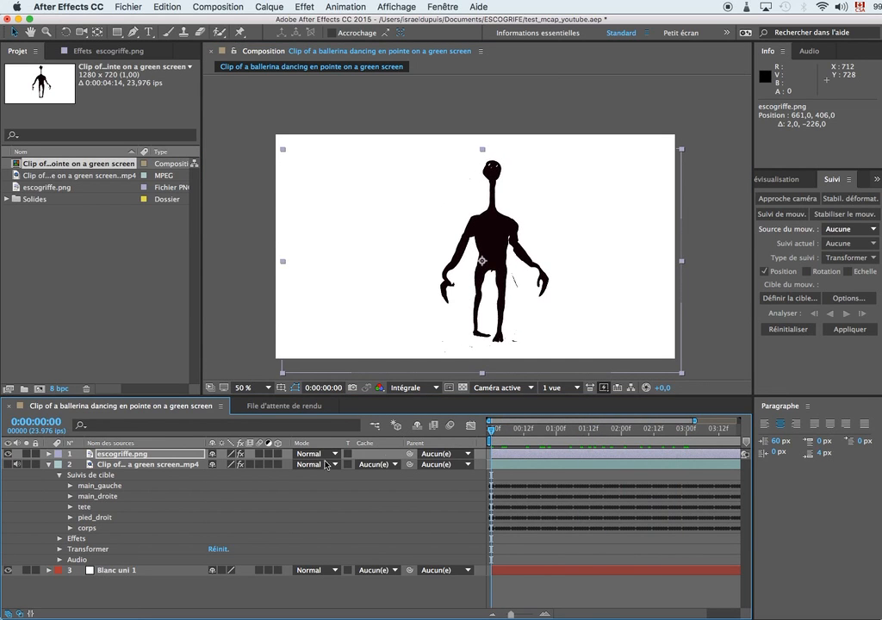
click(7, 465)
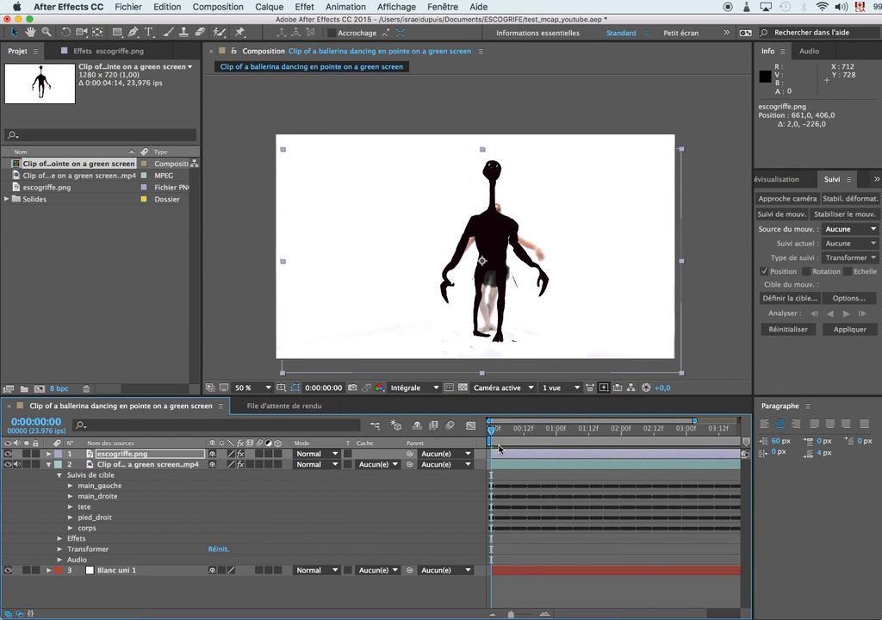
mouse_move(494, 437)
mouse_down()
mouse_move(745, 443)
mouse_move(509, 435)
mouse_up()
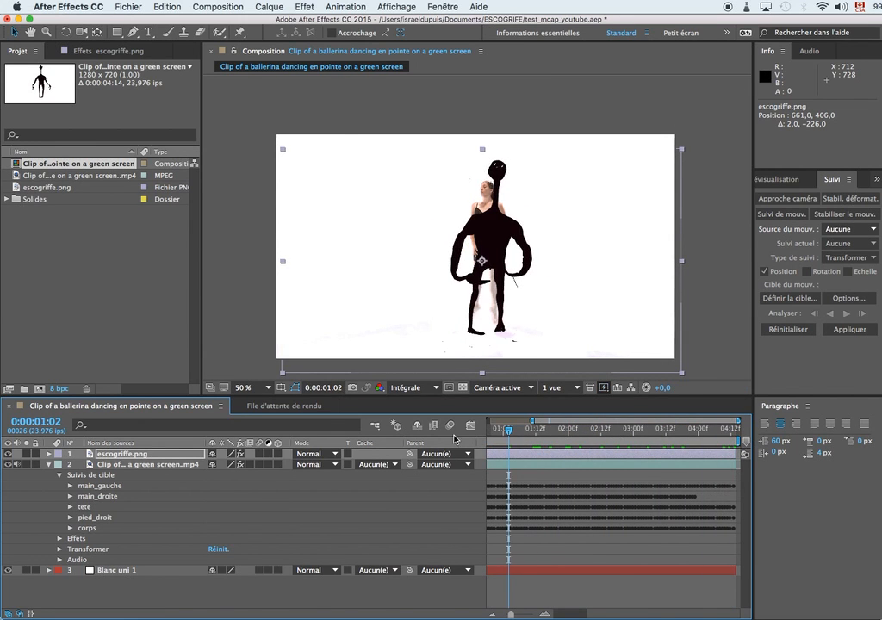
click(10, 466)
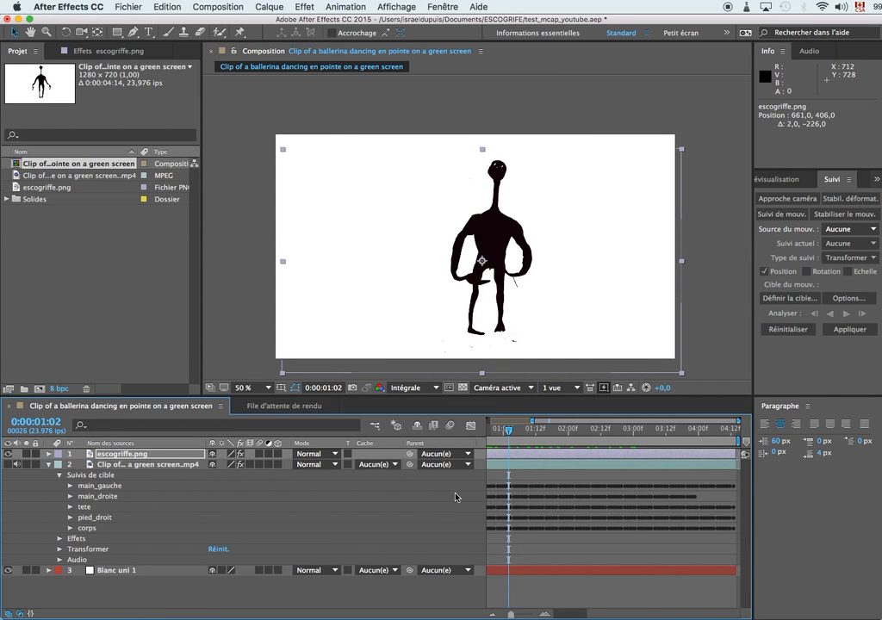
drag(511, 437, 492, 441)
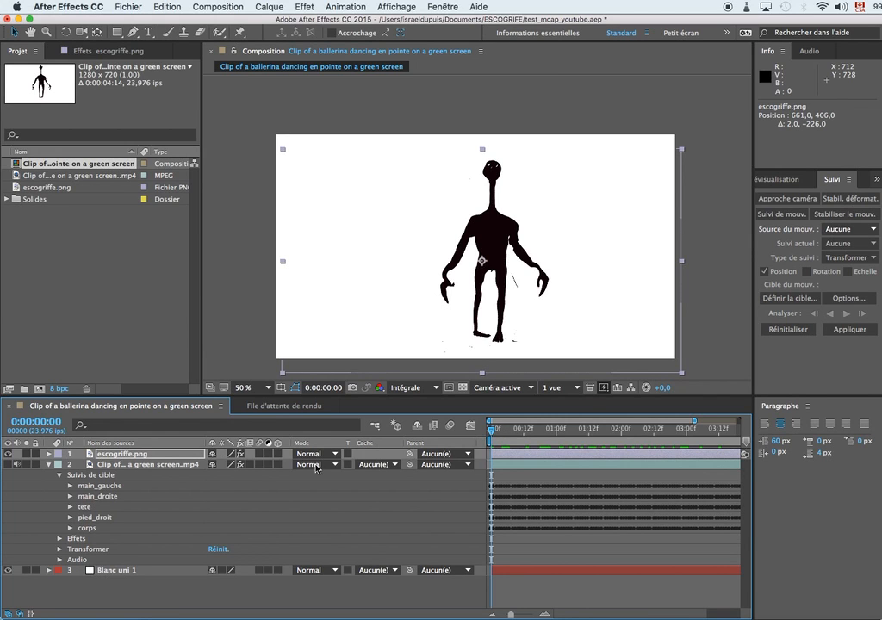
Hide escogriffe.png, show the ballerina clip, open it in its layer view and add a new motion track
click(8, 455)
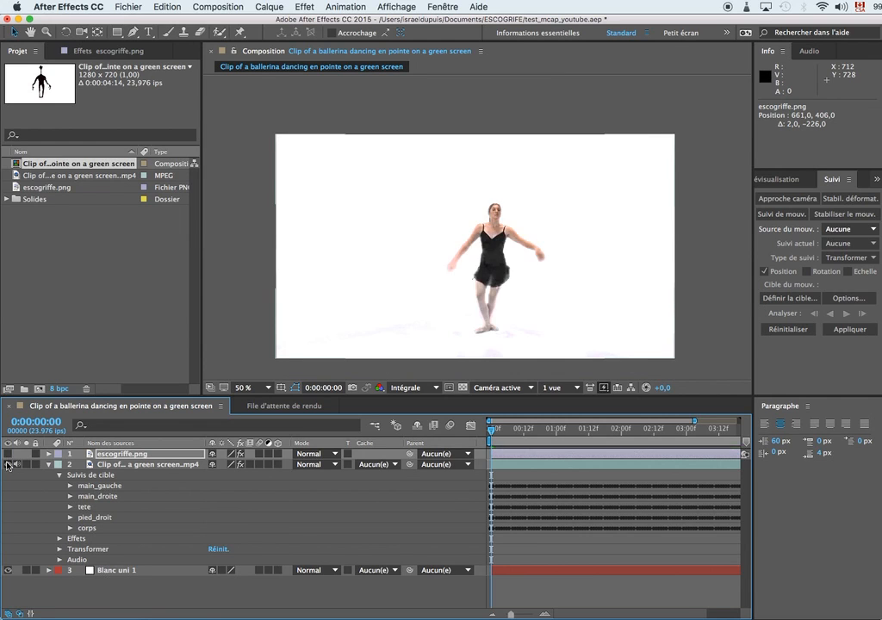
double_click(159, 466)
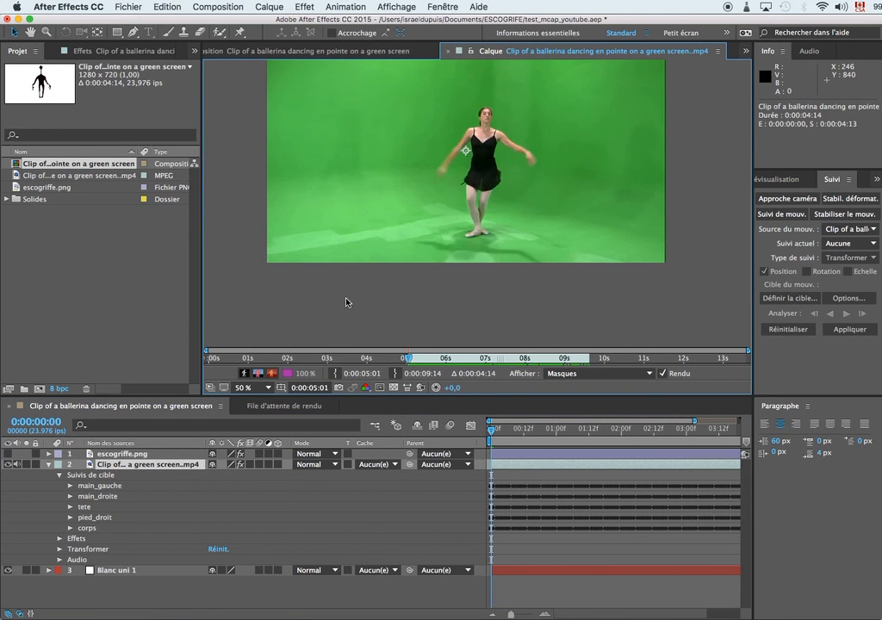
scroll(509, 262, up, 4)
scroll(508, 262, down, 2)
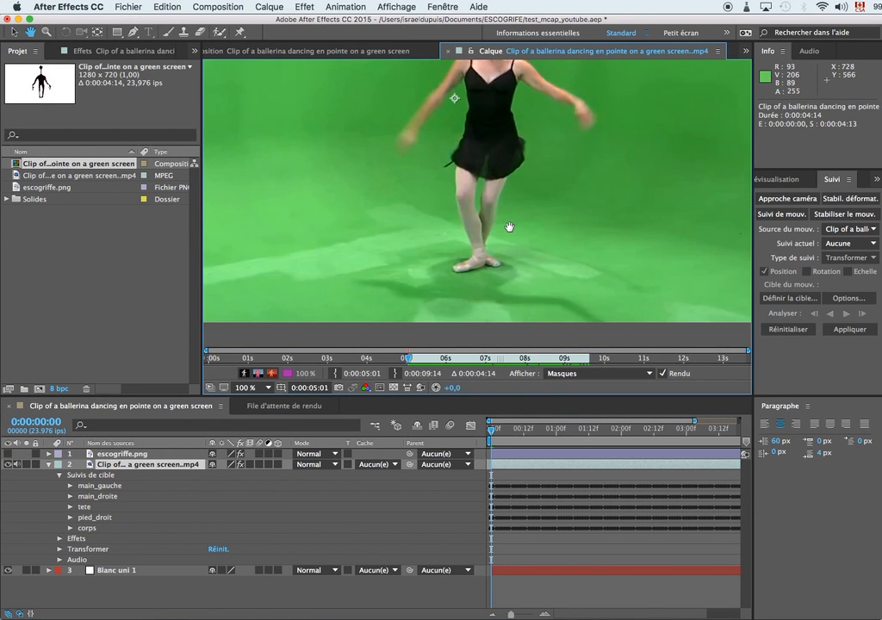
drag(508, 227, 505, 266)
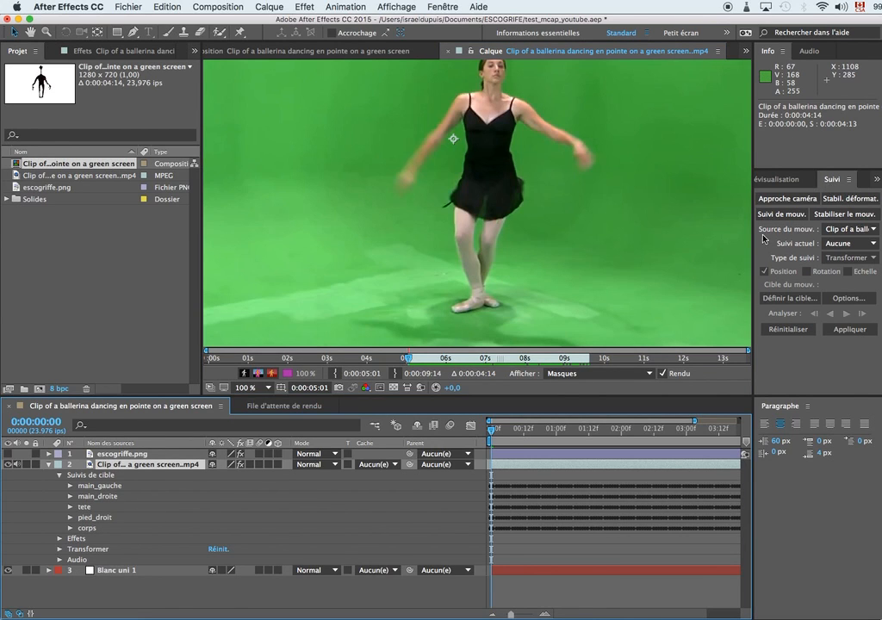
click(781, 214)
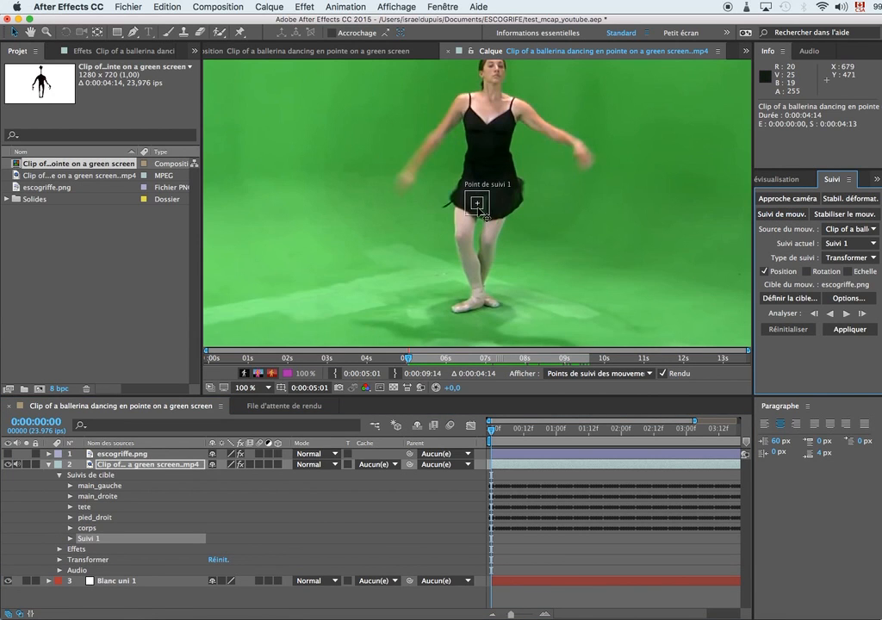
Place the track point on the ballerina's front foot at the first frame and widen its search region around the shoe
drag(485, 216, 460, 315)
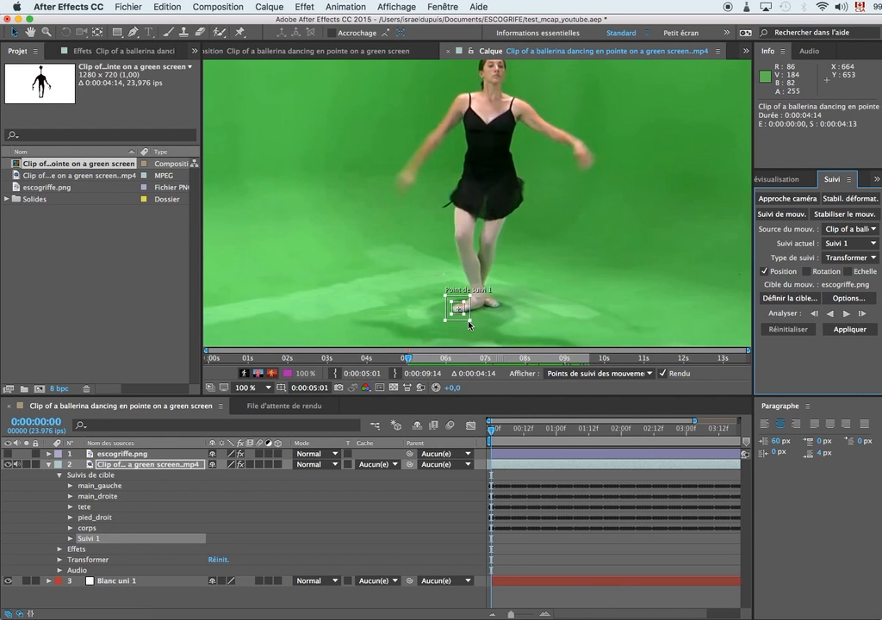
mouse_move(470, 324)
mouse_down()
mouse_move(481, 316)
mouse_move(475, 325)
mouse_move(475, 307)
mouse_move(482, 312)
mouse_up()
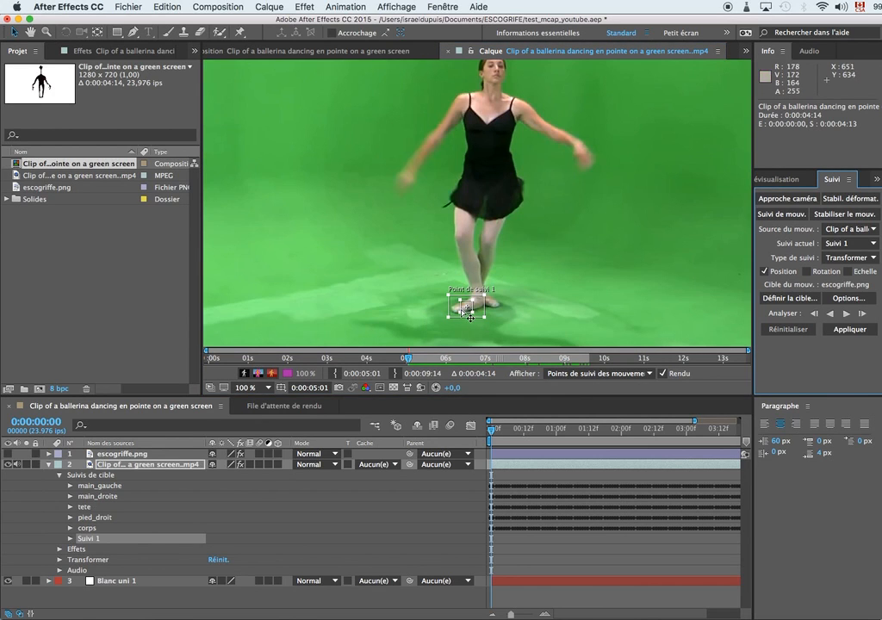
click(465, 310)
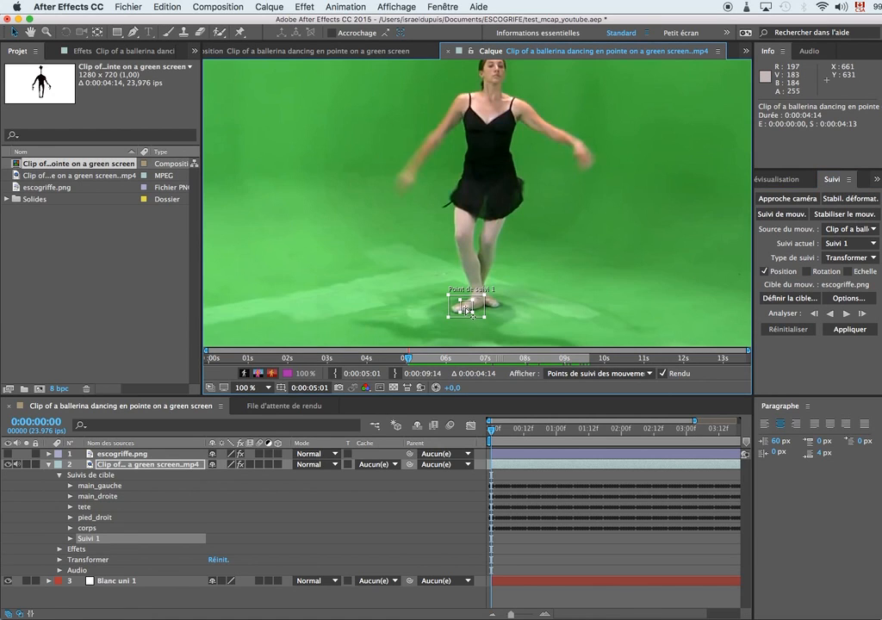
click(467, 309)
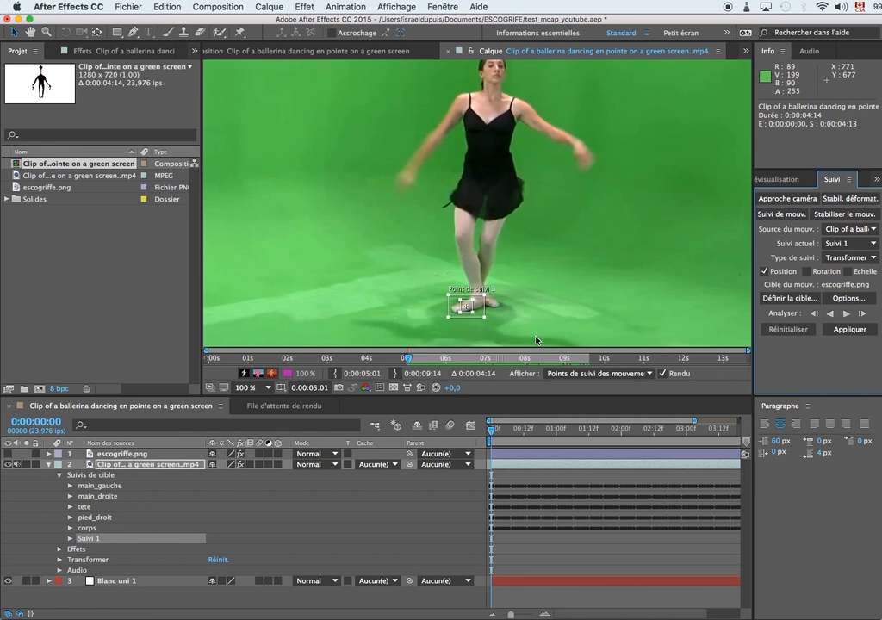
Try to analyse the foot track forward through the whole clip, inspect the tracked path and undo the analysis
click(846, 315)
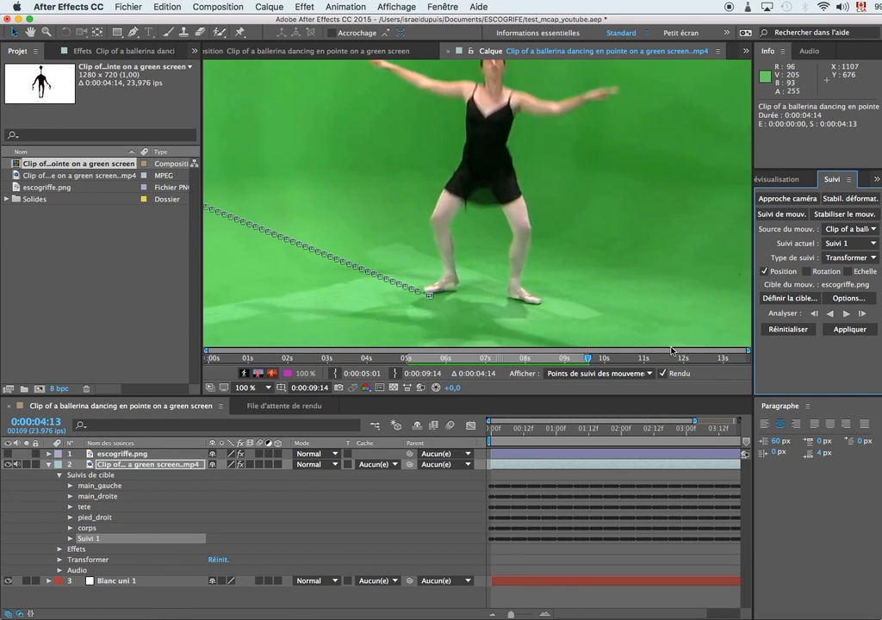
drag(518, 433, 674, 442)
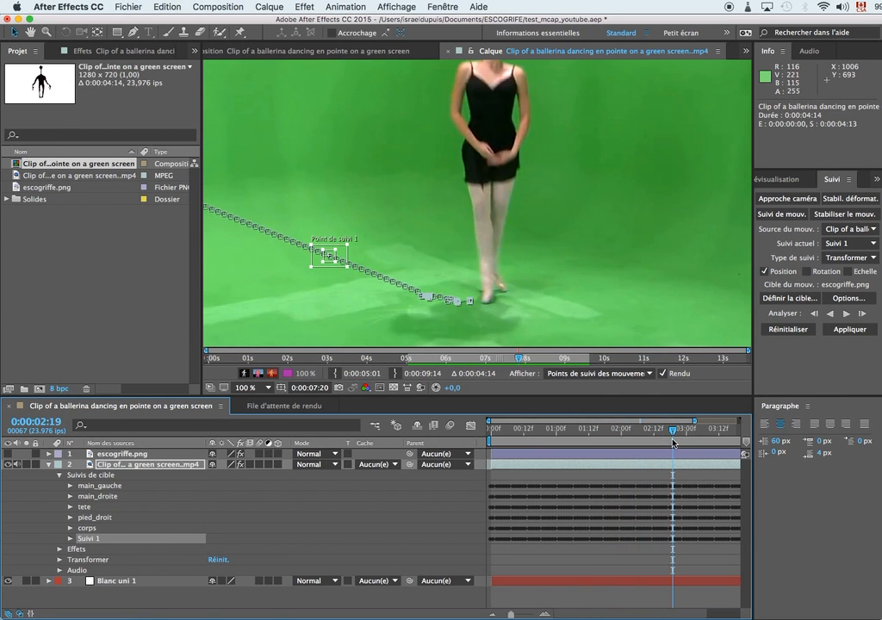
key(super+z)
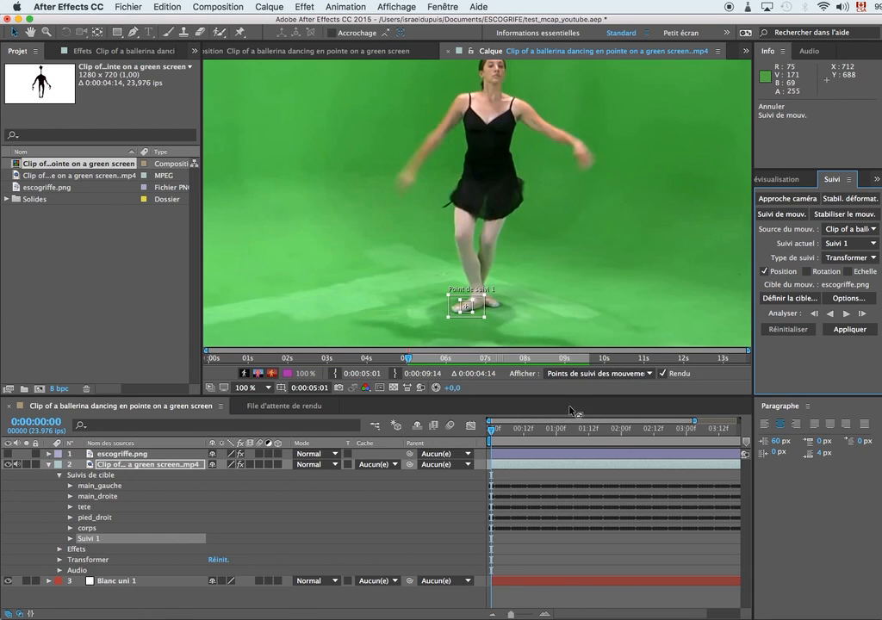
Analyse the foot track one frame at a time up to 0:00:00:15 and realign the track point with the foot
click(862, 316)
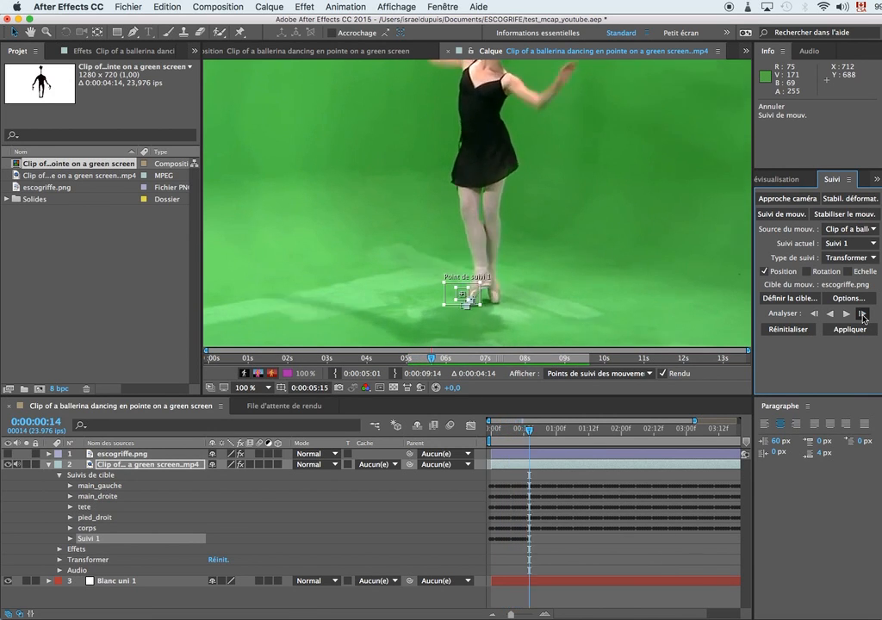
click(865, 314)
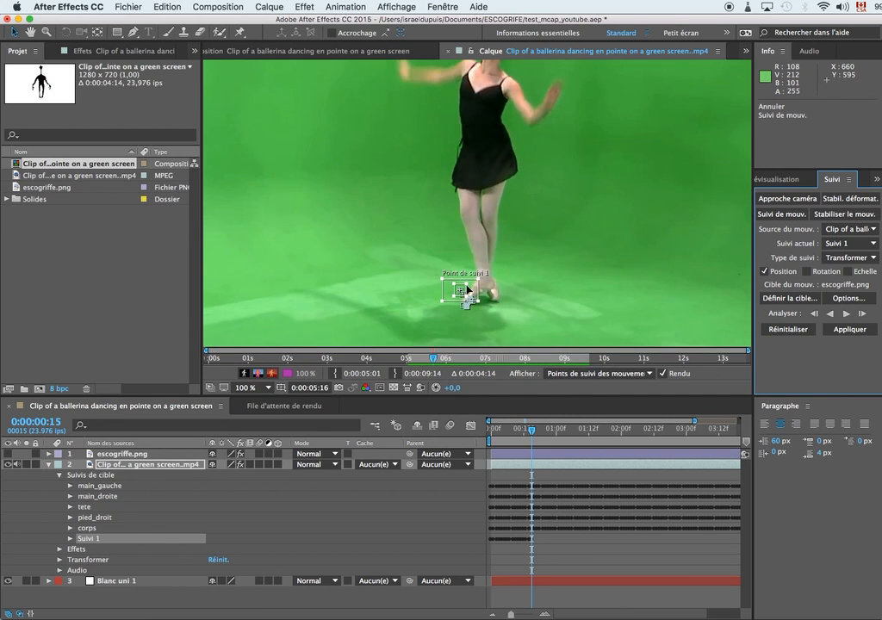
drag(469, 295, 479, 299)
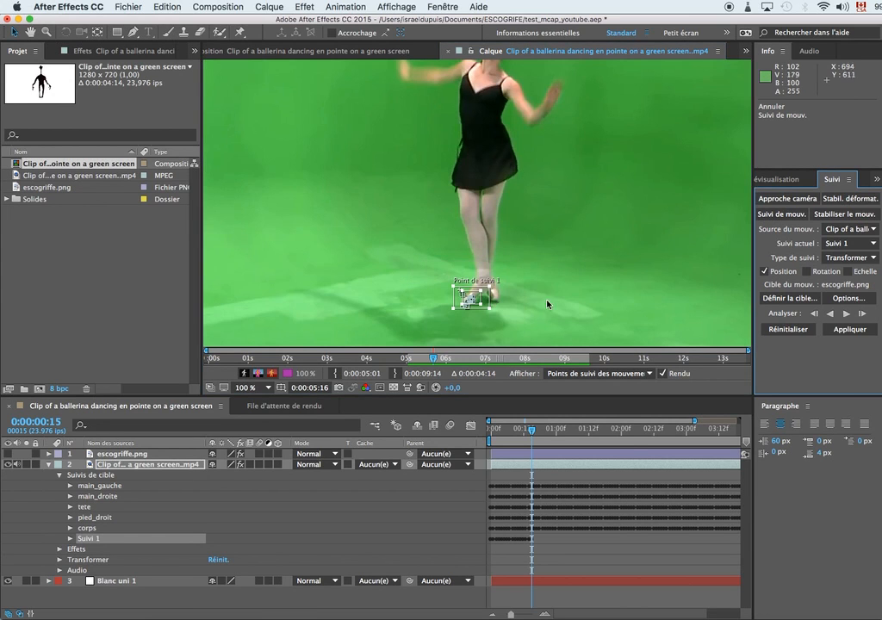
Continue the frame-by-frame foot analysis up to 0:00:01:02 and move the track point back onto the raised foot
click(863, 313)
click(863, 314)
click(863, 313)
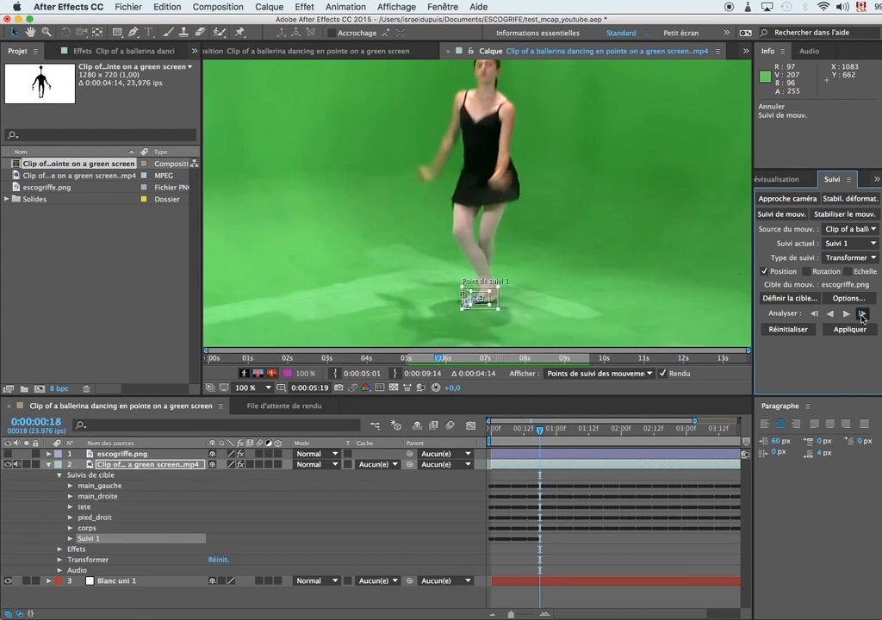
click(863, 313)
click(862, 314)
click(863, 313)
click(863, 314)
click(863, 314)
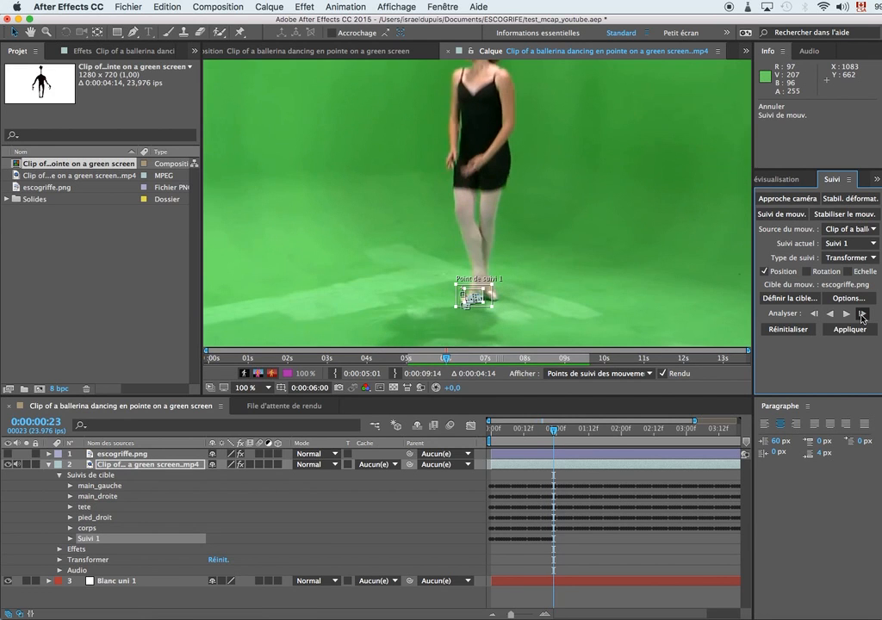
click(863, 314)
click(863, 314)
click(862, 314)
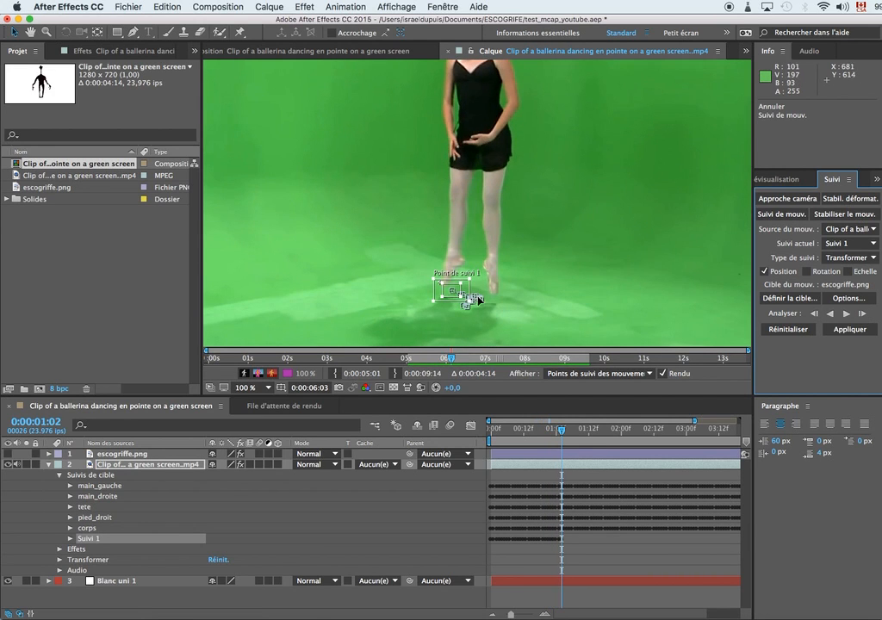
drag(462, 293, 443, 274)
Analyse the foot track forward one frame at a time from 0:00:01:02 to 0:00:02:00
click(862, 314)
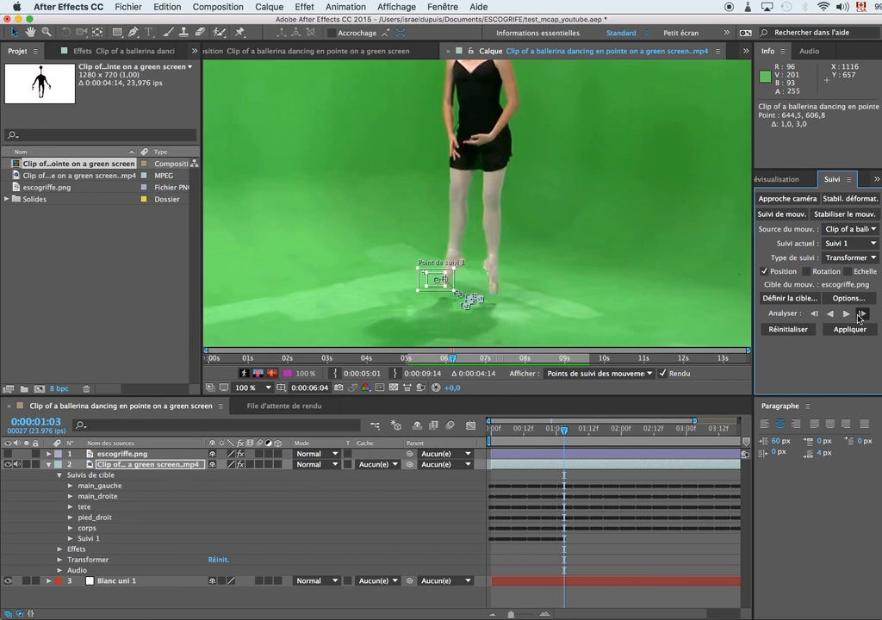
click(862, 314)
click(862, 314)
click(862, 314)
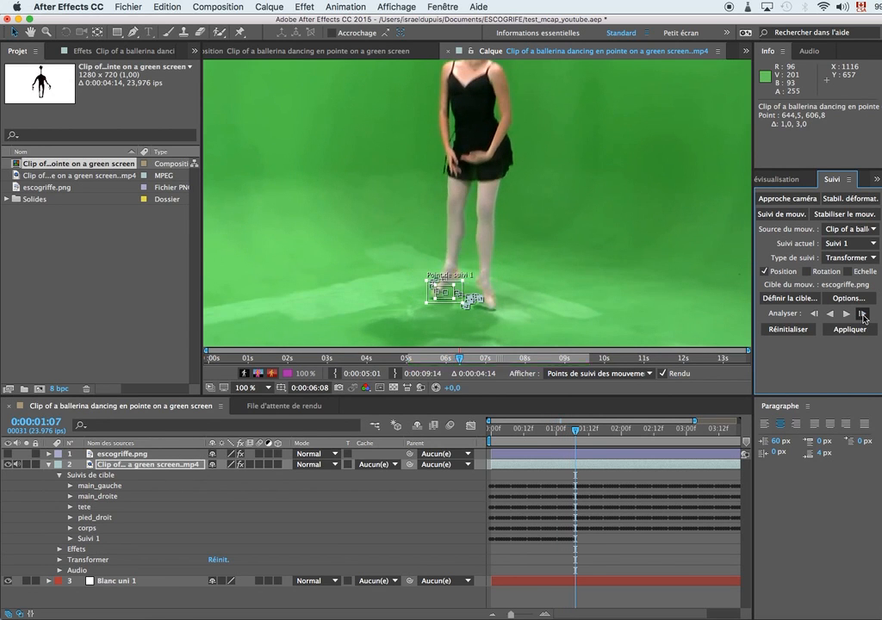
click(862, 313)
click(862, 314)
click(861, 313)
click(862, 313)
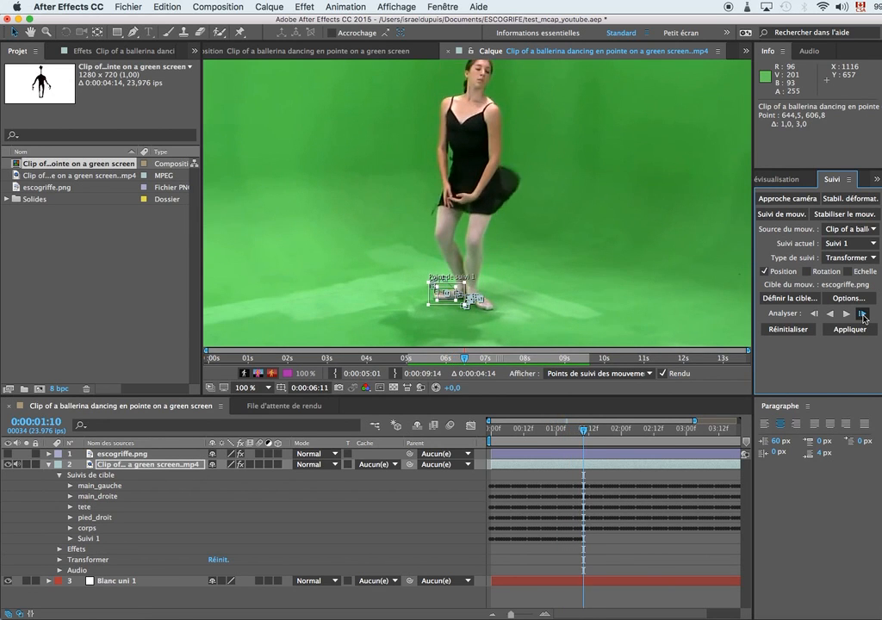
click(862, 313)
click(862, 314)
click(862, 313)
click(862, 314)
click(861, 314)
click(862, 314)
click(862, 314)
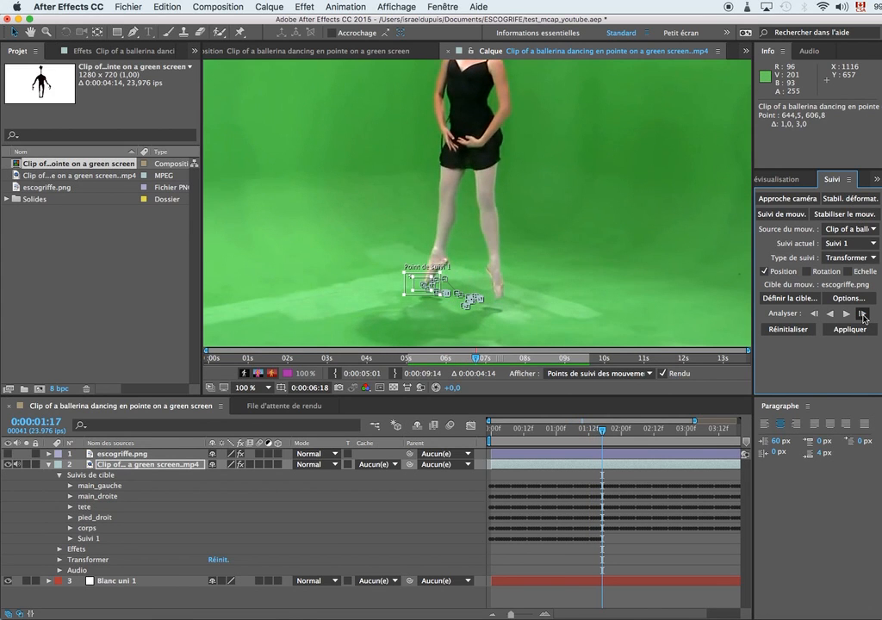
click(862, 314)
click(862, 313)
click(862, 313)
click(862, 314)
click(861, 313)
click(862, 314)
click(861, 313)
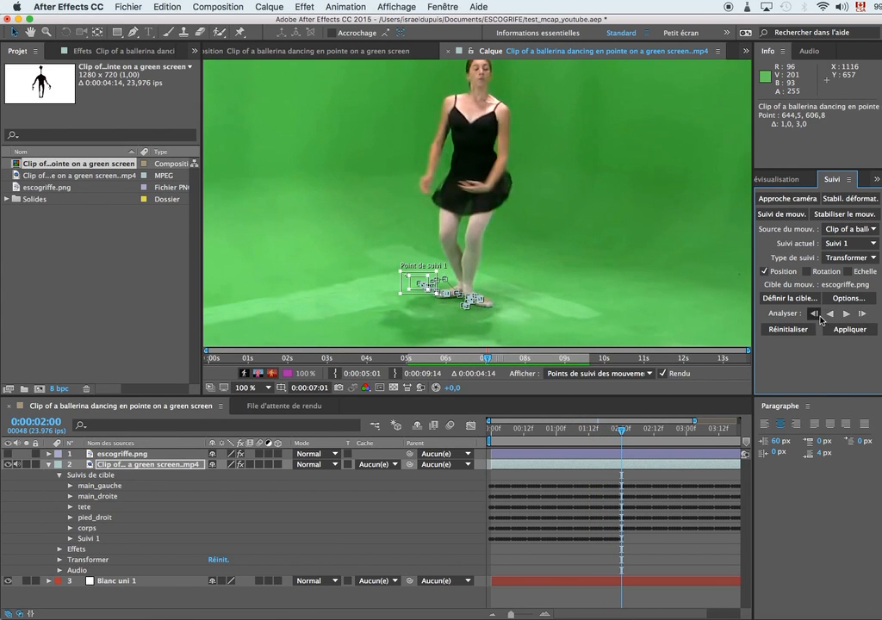
Step the foot track back frame by frame to 0:00:01:20 and analyse forward again to 0:00:01:21
click(820, 317)
click(821, 317)
click(820, 317)
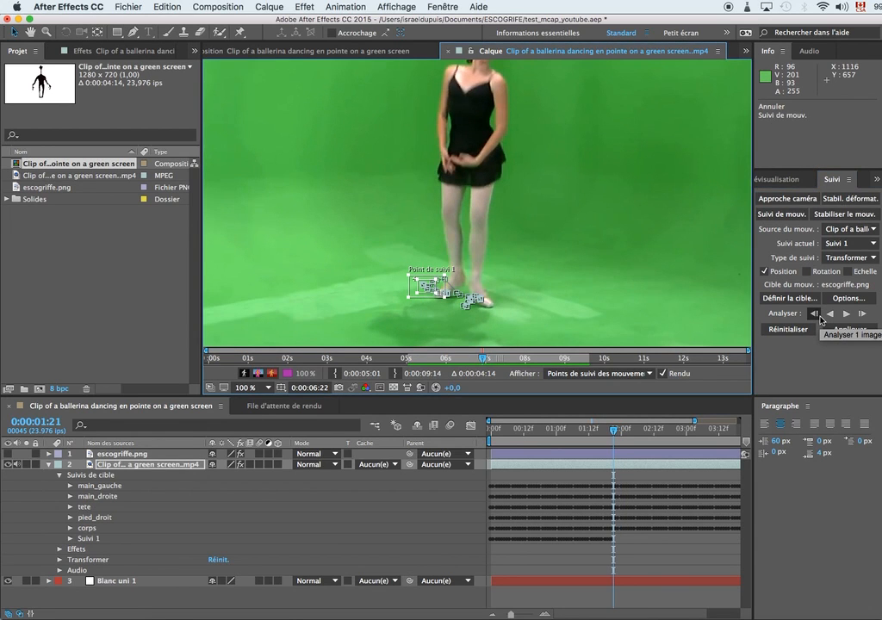
click(821, 318)
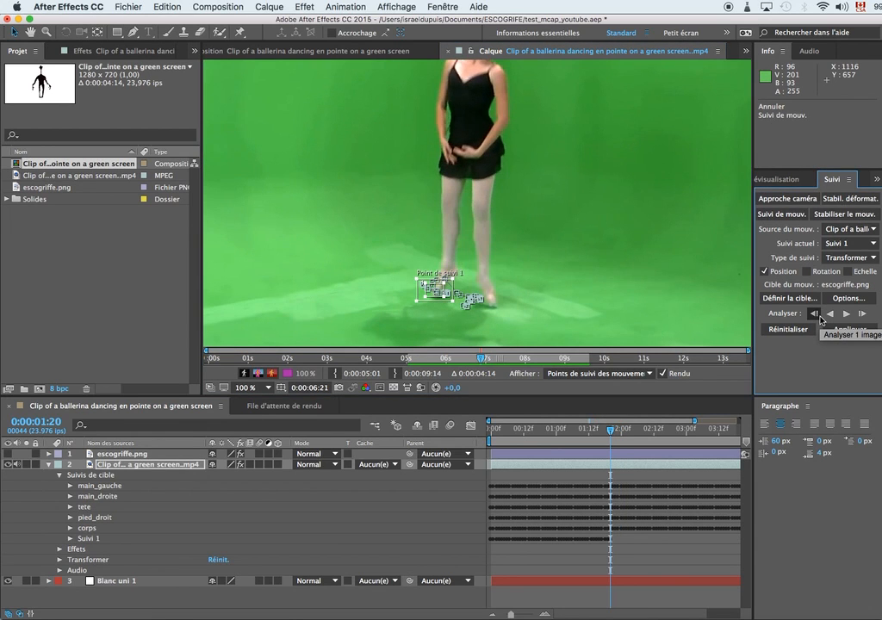
click(861, 314)
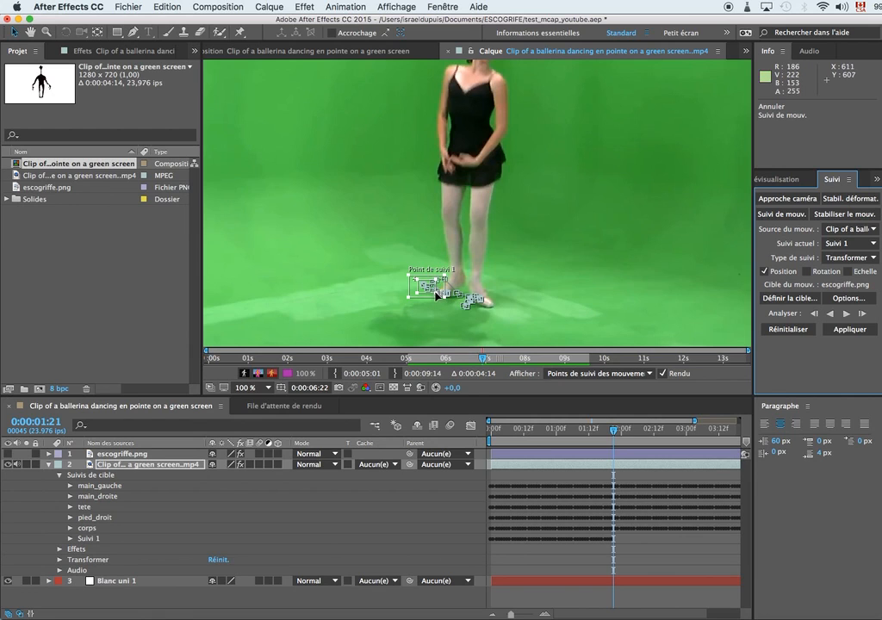
Try to reposition the track point onto the foot at 0:00:01:21, and undo the change
drag(433, 292, 455, 286)
key(super+z)
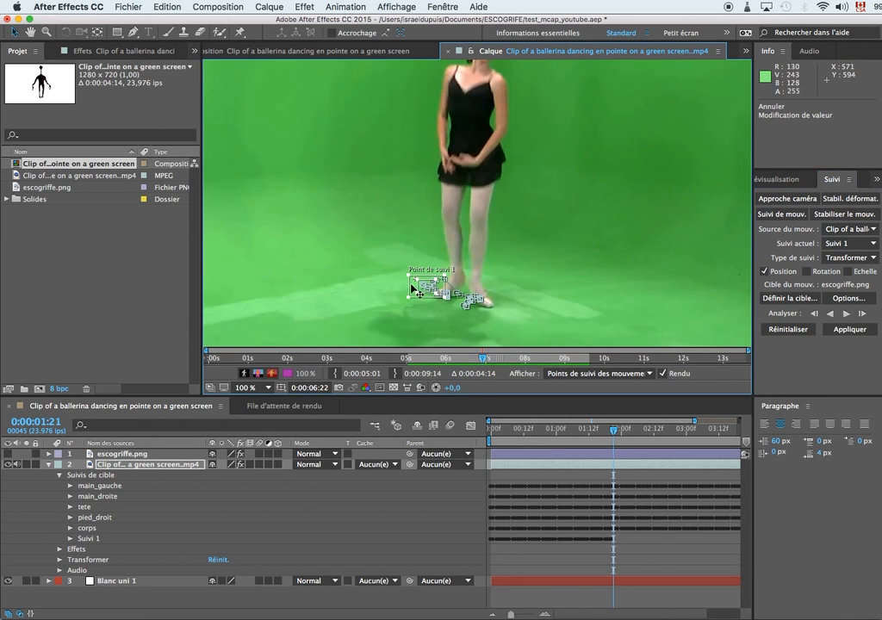
Move the track point onto the ballerina's foot at 0:00:01:21 and analyse forward one frame at a time to 0:00:02:07
scroll(423, 283, up, 1)
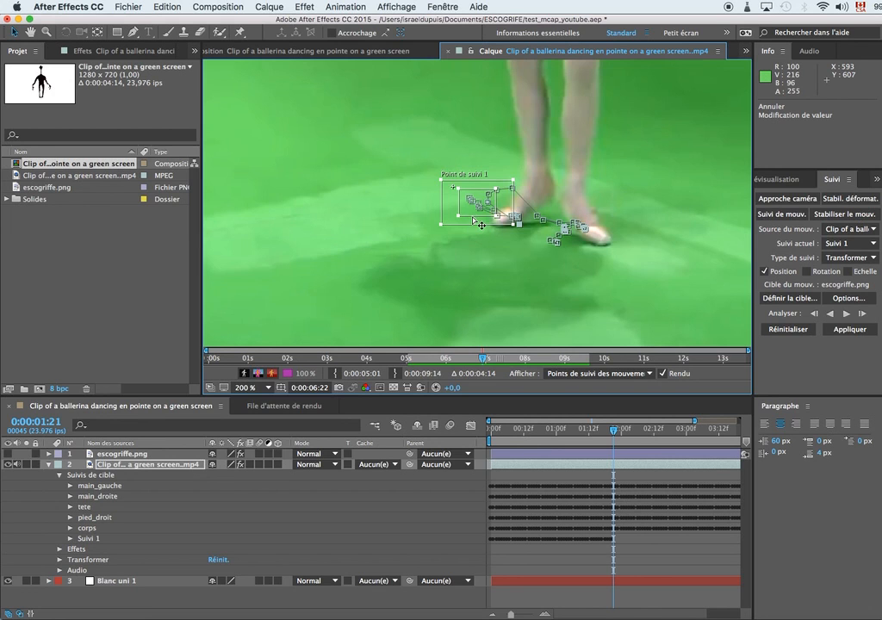
drag(474, 222, 510, 239)
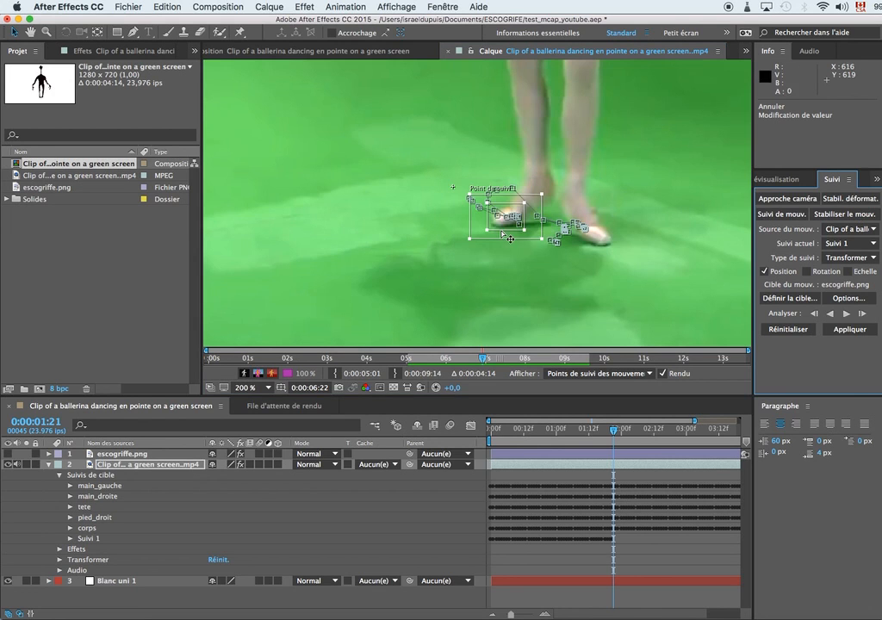
click(861, 313)
click(862, 313)
click(861, 313)
click(862, 314)
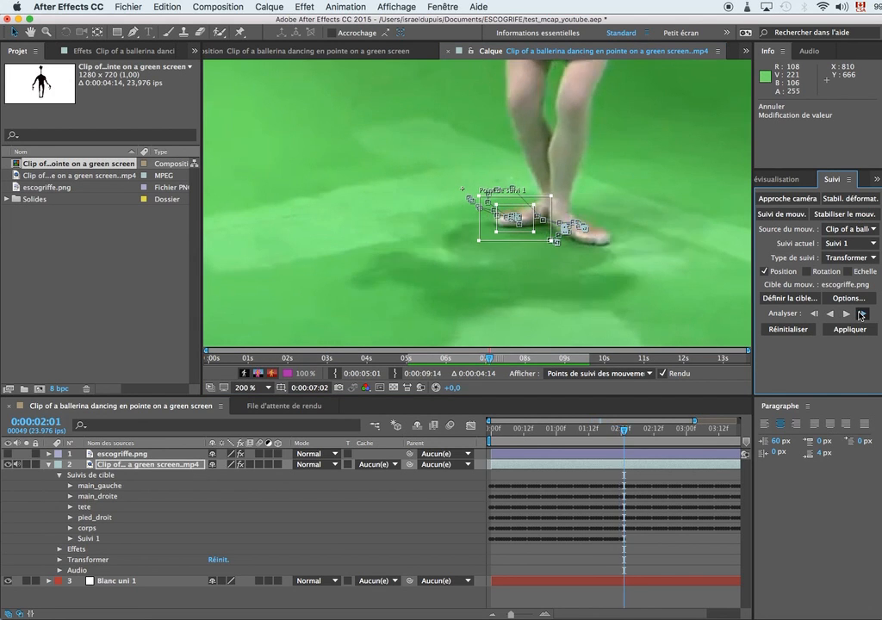
click(862, 314)
click(862, 314)
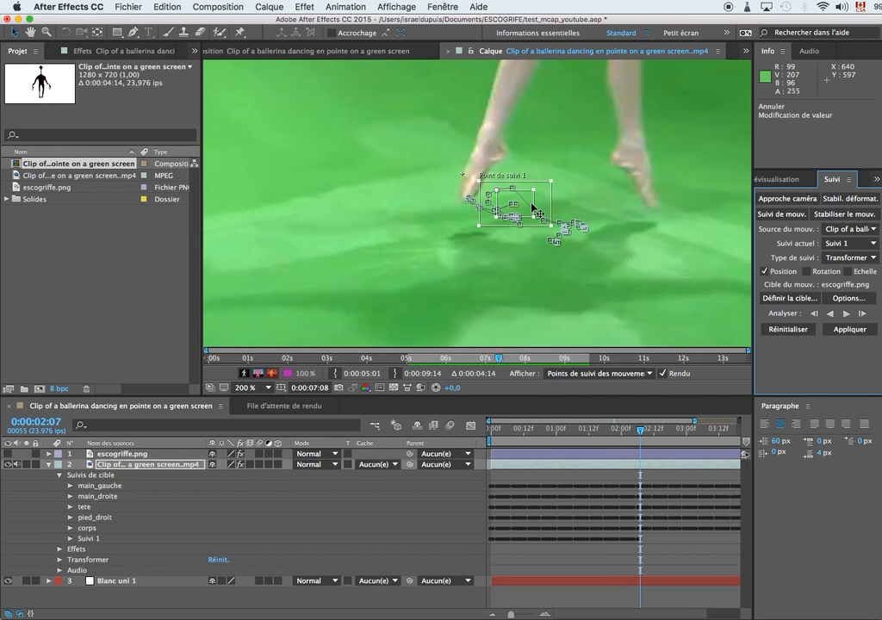
Reposition the track point onto the pointed foot at 0:00:02:07 and analyse forward frame by frame to 0:00:02:12
drag(535, 209, 493, 187)
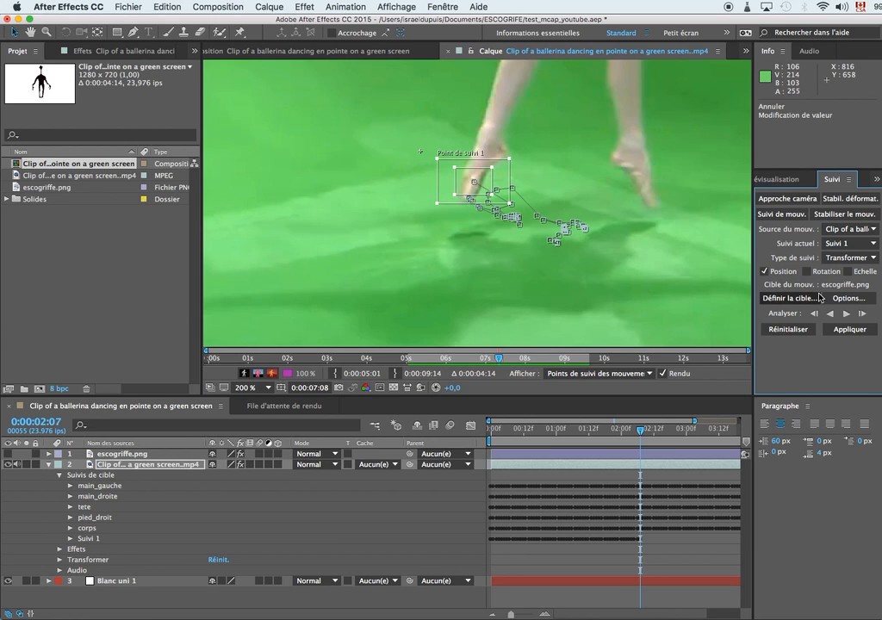
click(862, 313)
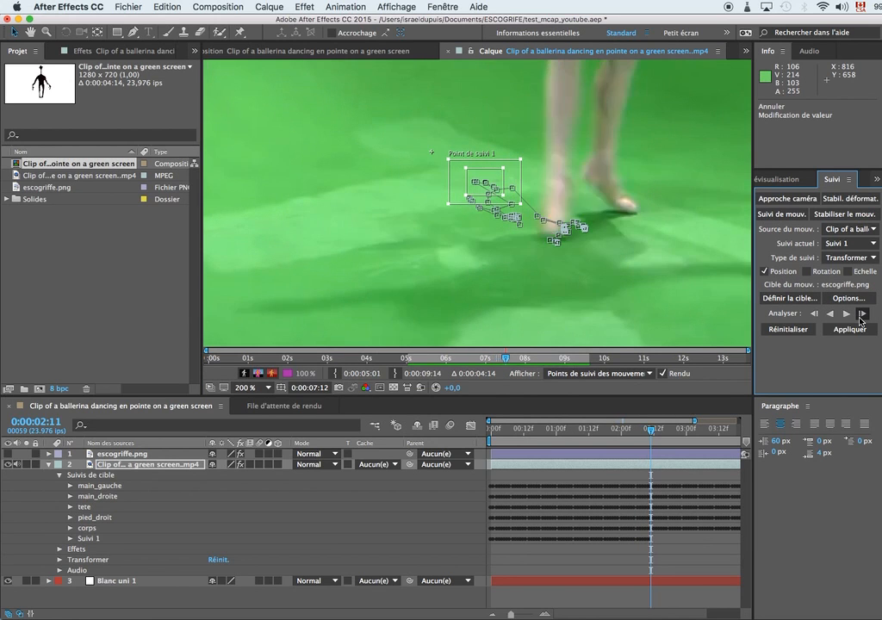
click(862, 313)
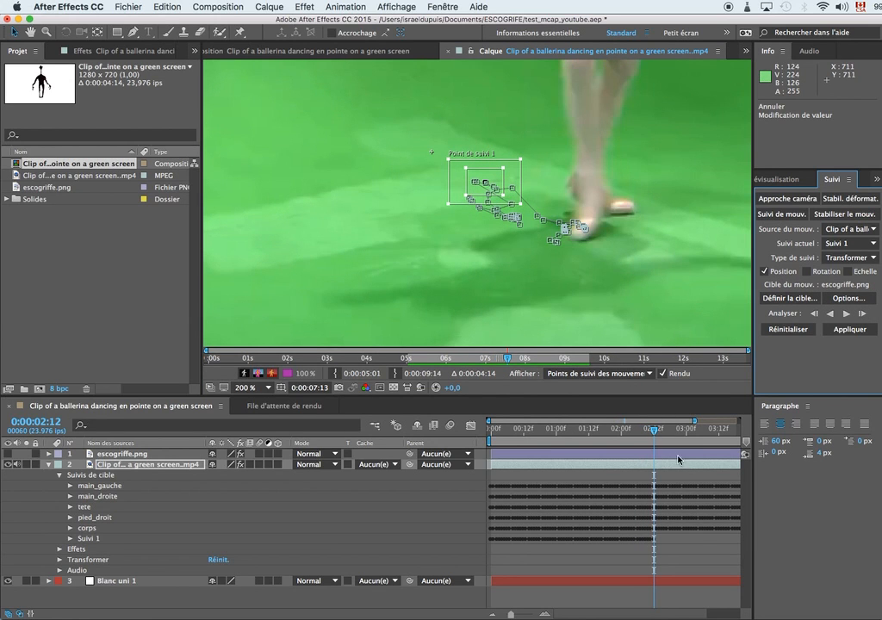
Return to 0:00:00:00, close the clip's layer view, then show escogriffe.png with its properties expanded and hide the ballerina clip
drag(657, 436, 491, 431)
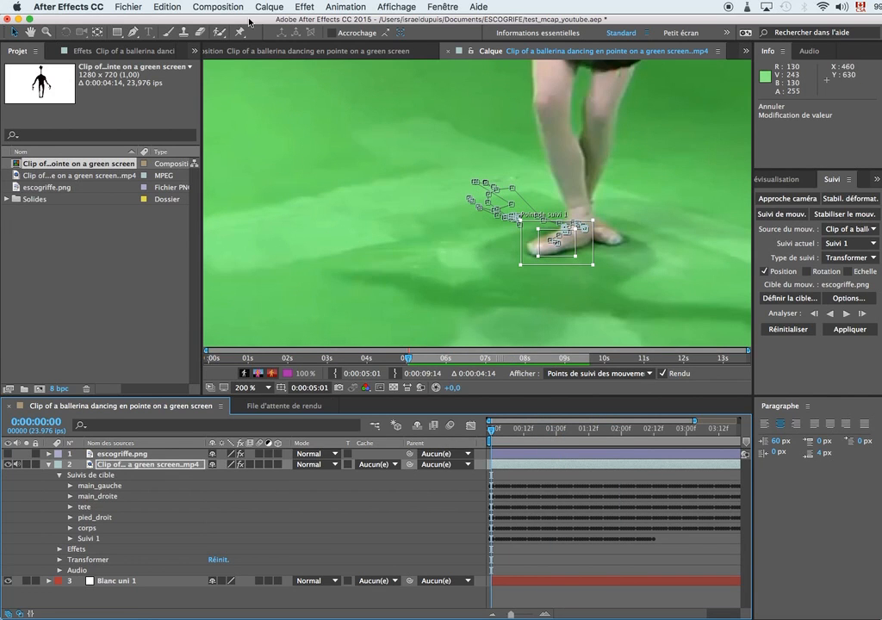
click(449, 51)
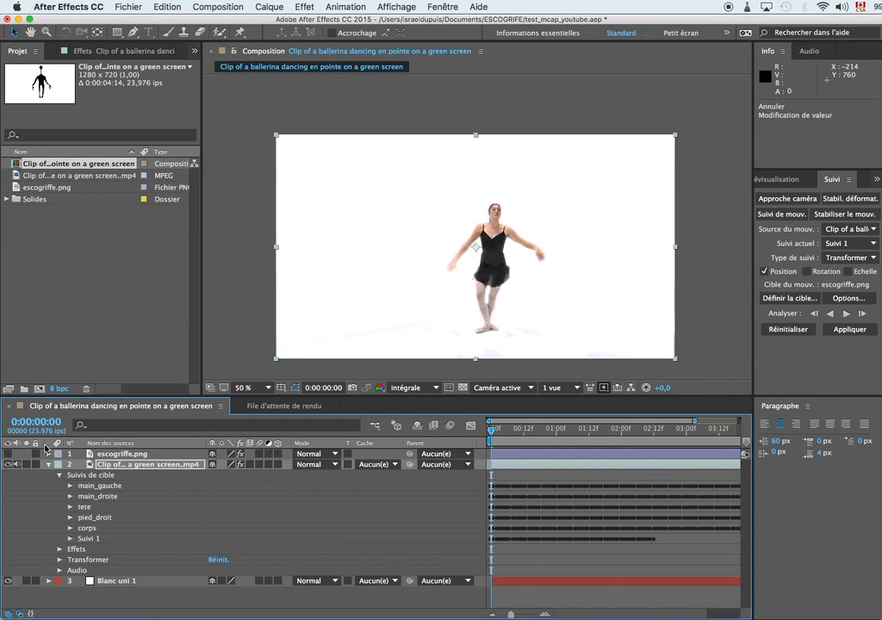
click(9, 454)
click(9, 465)
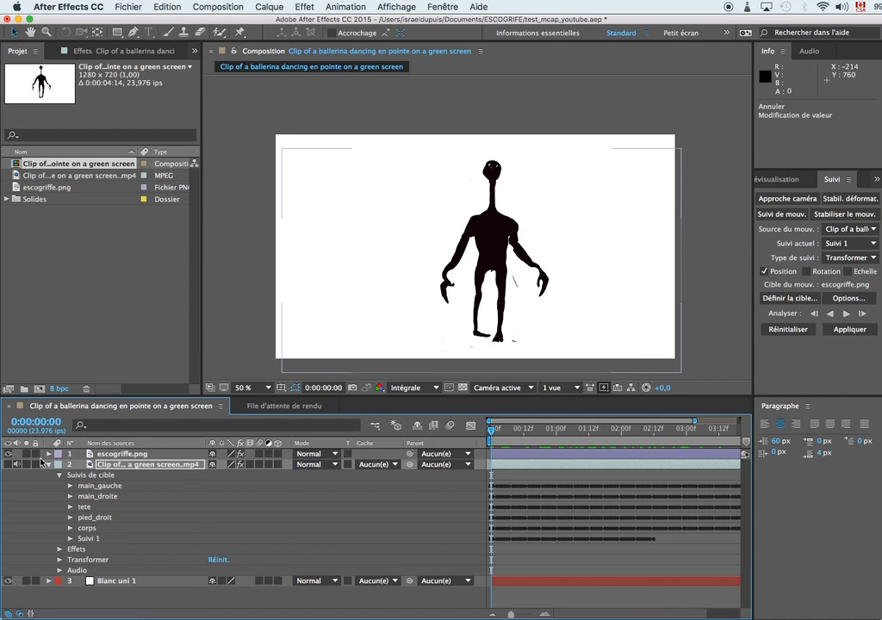
click(49, 456)
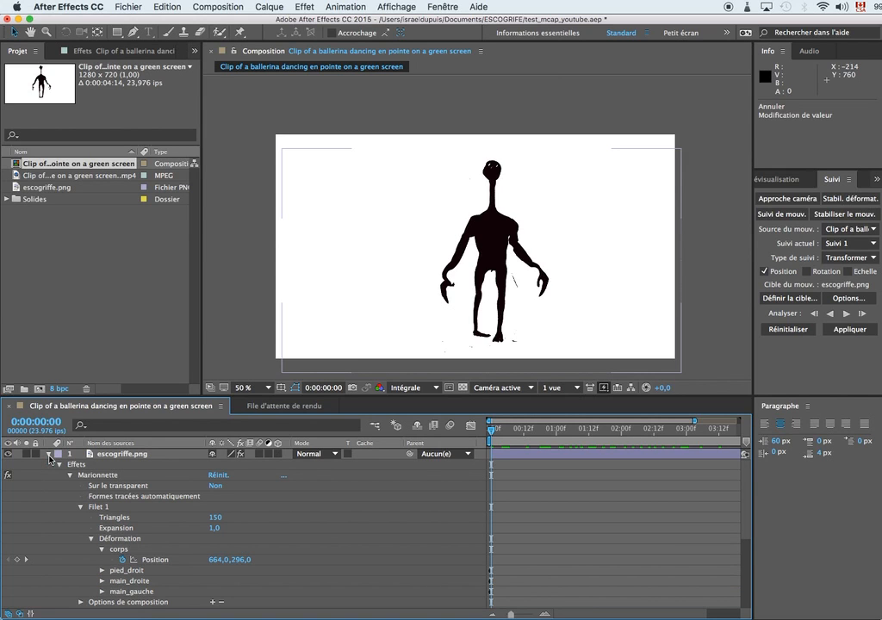
Compare the escogriffe figure with its Marionnette effect disabled and enabled
click(10, 476)
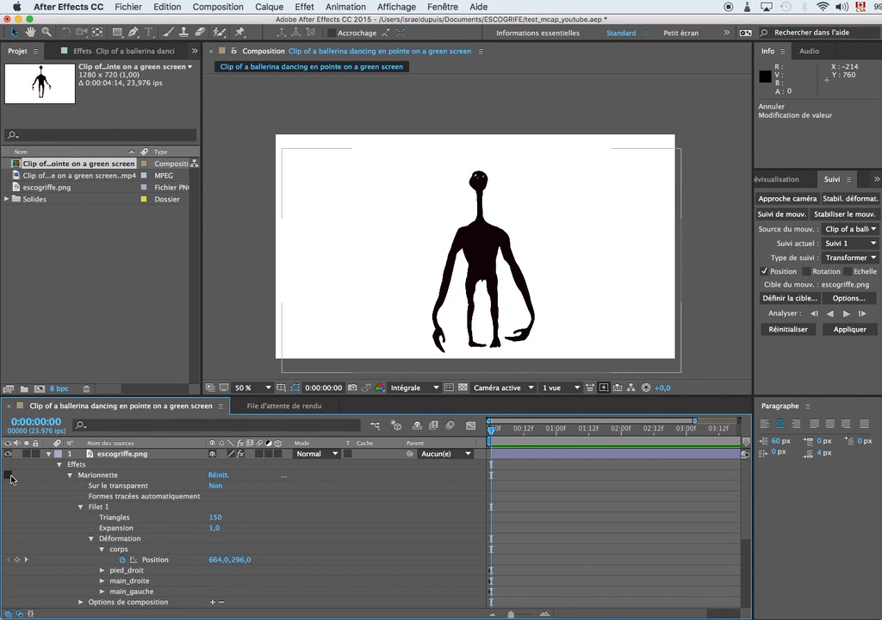
click(241, 32)
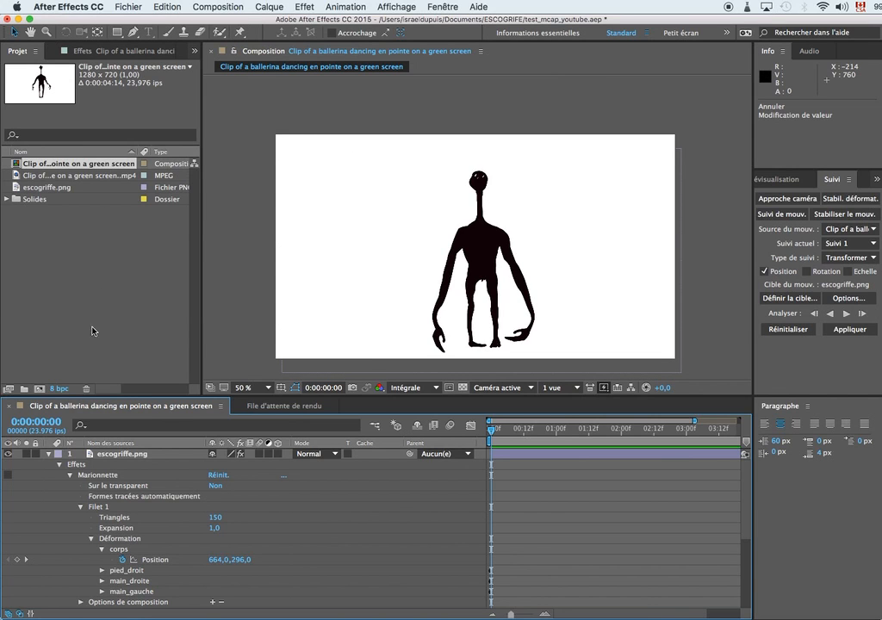
click(7, 475)
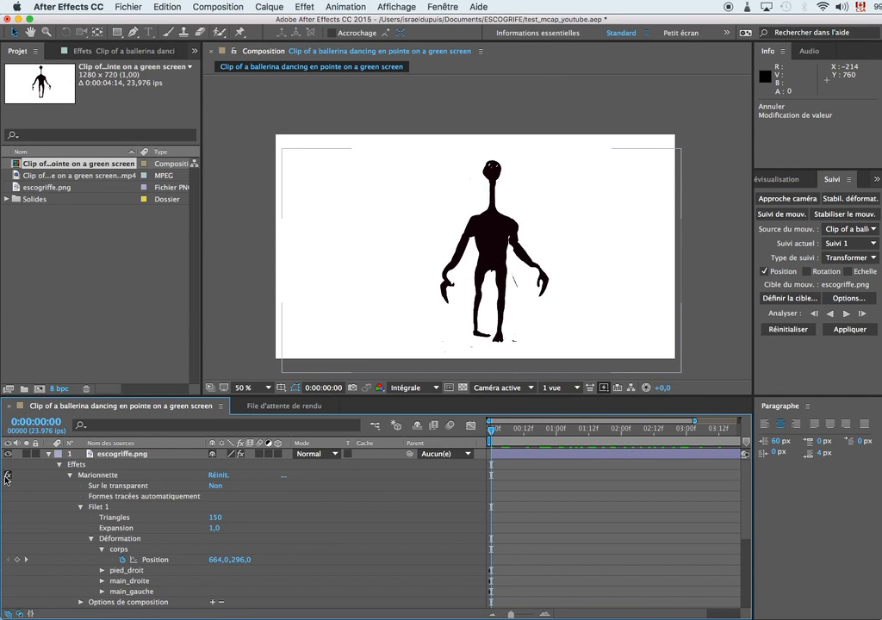
Add a puppet pin to the unpinned foot of the escogriffe figure and rename the pin pied_gauche
click(94, 479)
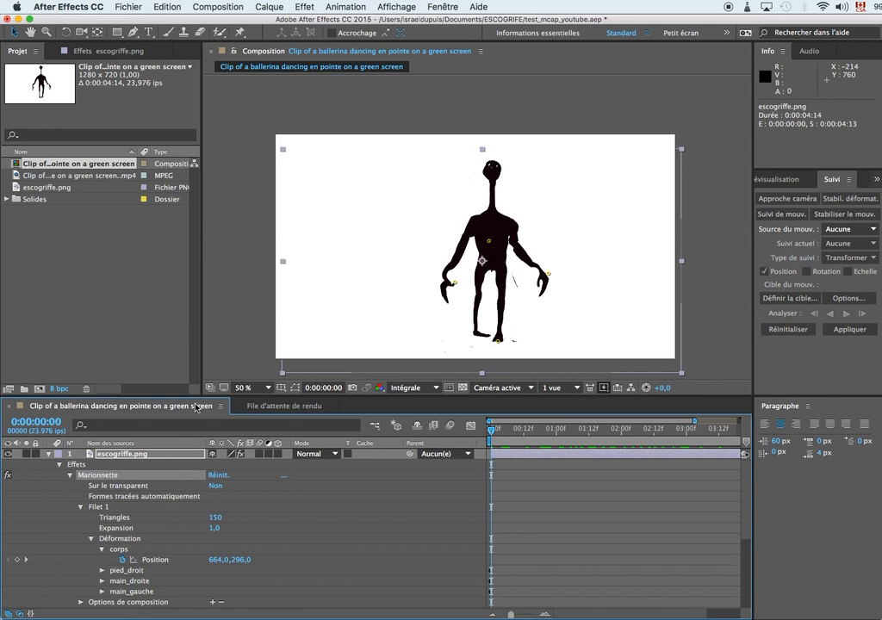
click(243, 32)
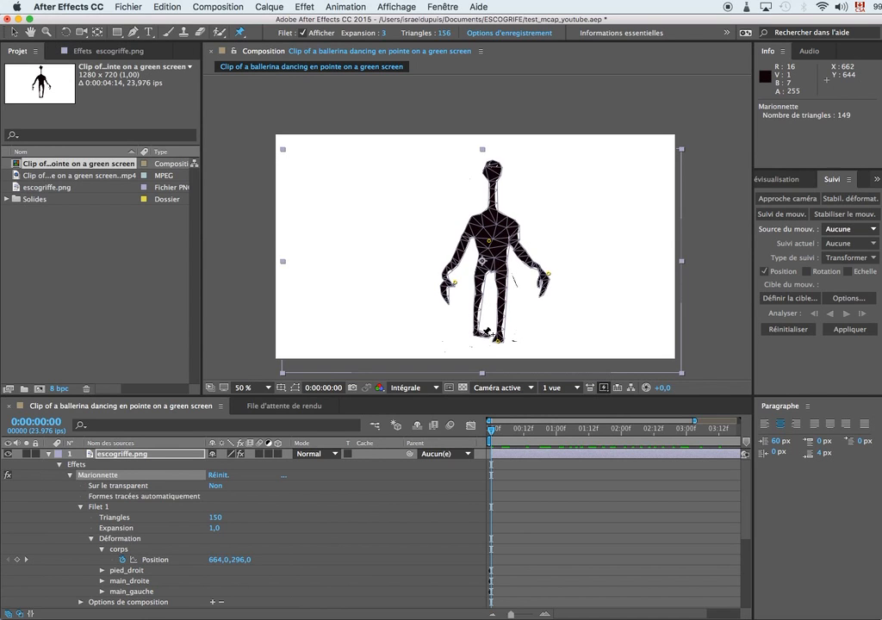
click(482, 333)
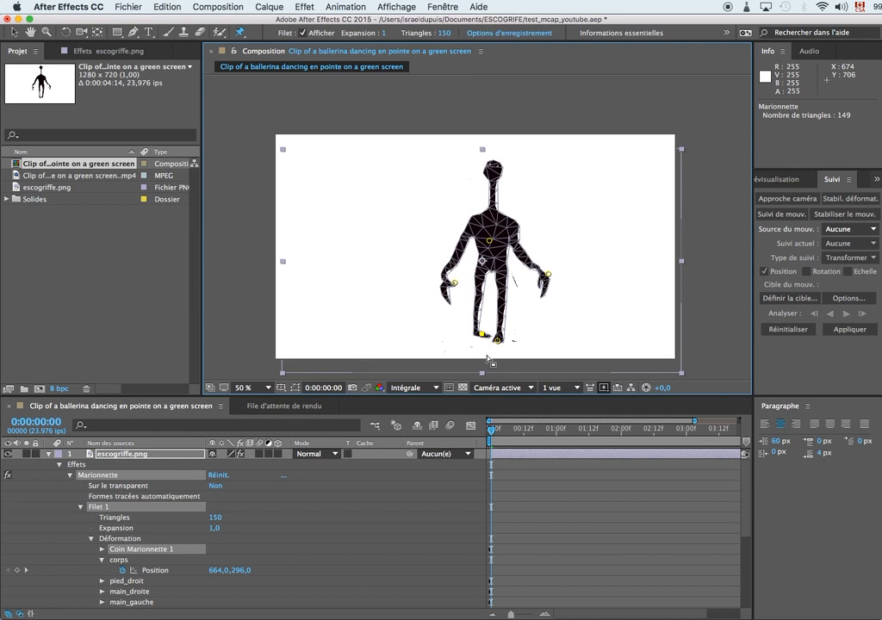
double_click(145, 551)
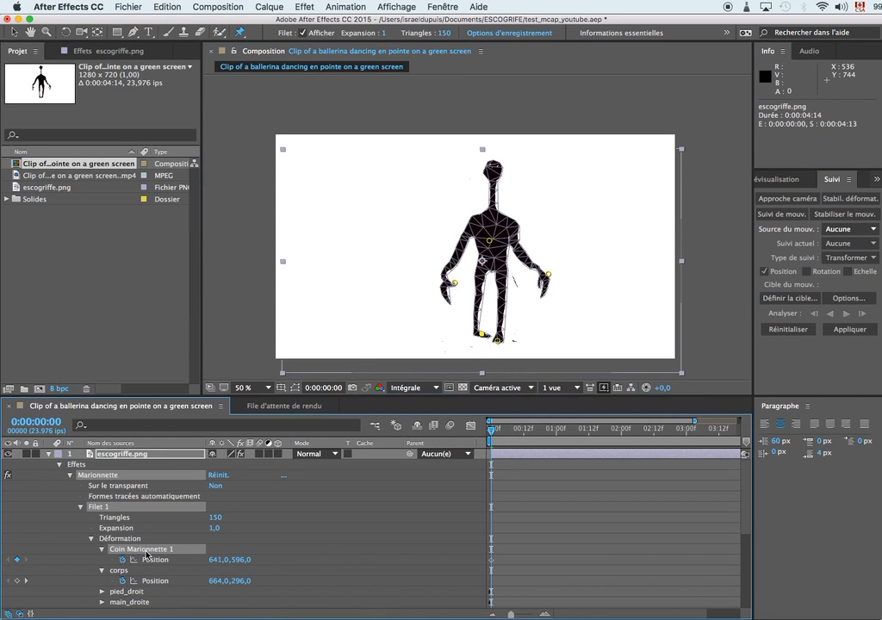
key(Return)
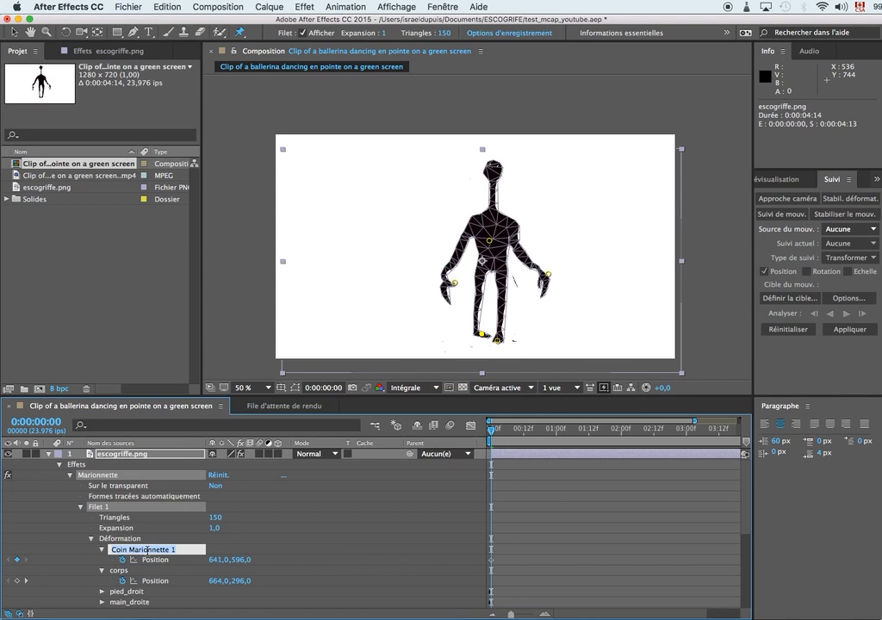
text(pied_)
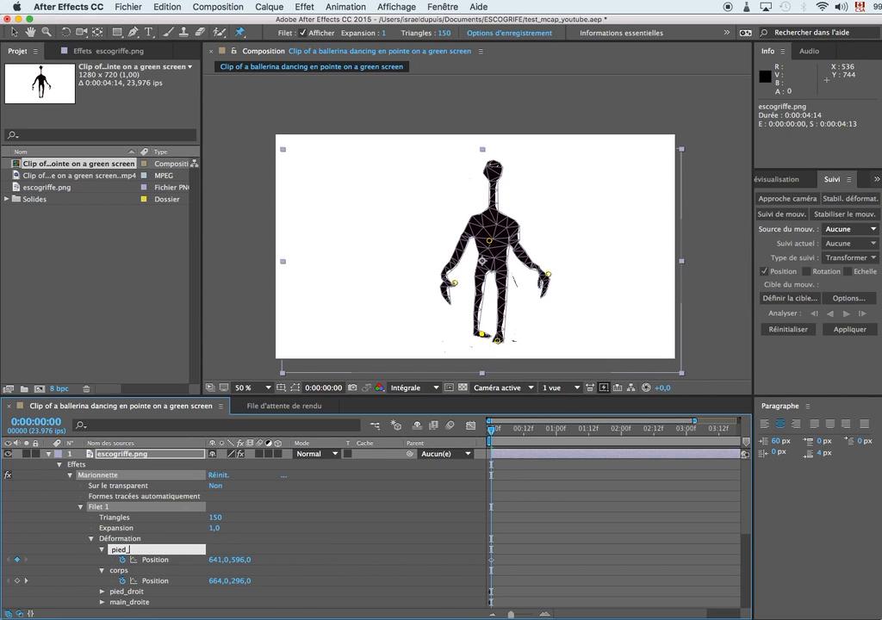
text(gauche)
key(Return)
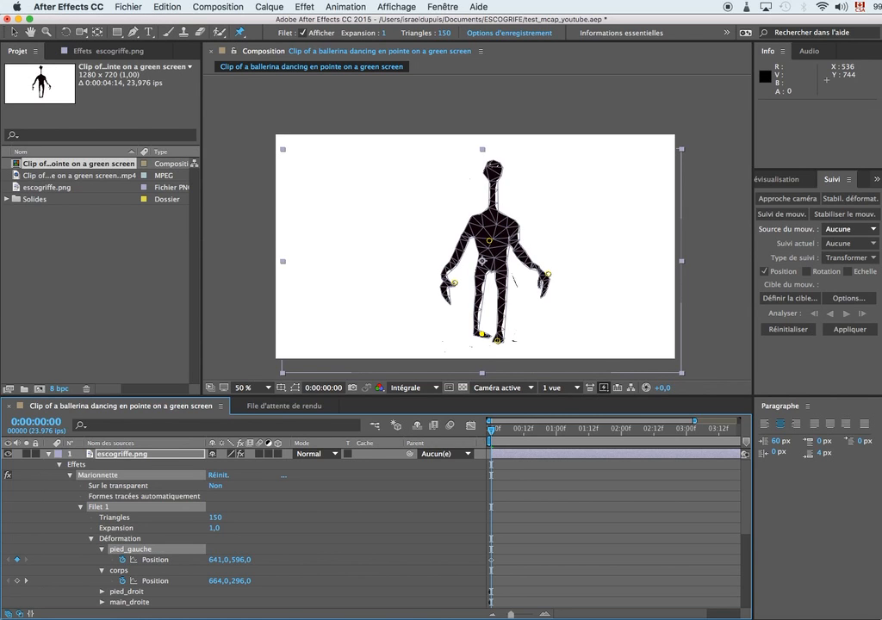
Enlarge the timeline area and reduce the composition view to 25 %
mouse_move(492, 432)
mouse_down()
mouse_move(648, 440)
mouse_move(489, 433)
mouse_up()
drag(182, 396, 204, 296)
key(comma)
key(comma)
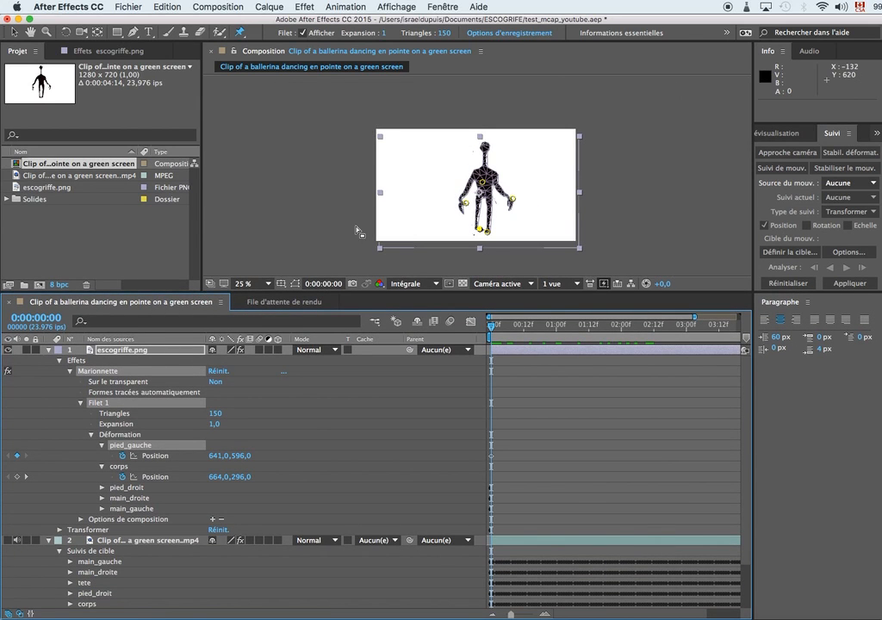
Expand the clip's Suivi 1 tracker down to its track point properties and rename the tracker pied_gauche
scroll(113, 444, down, 1)
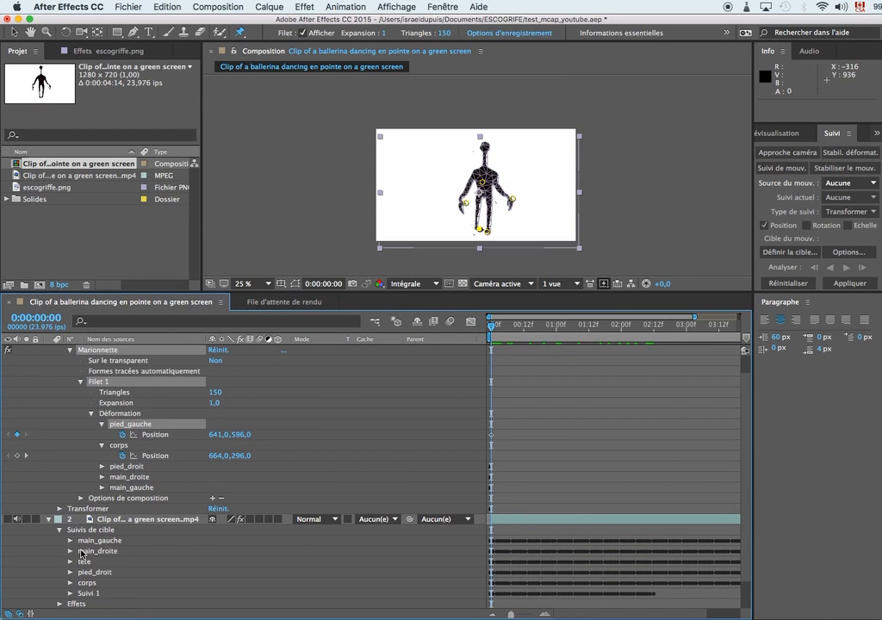
scroll(113, 444, down, 2)
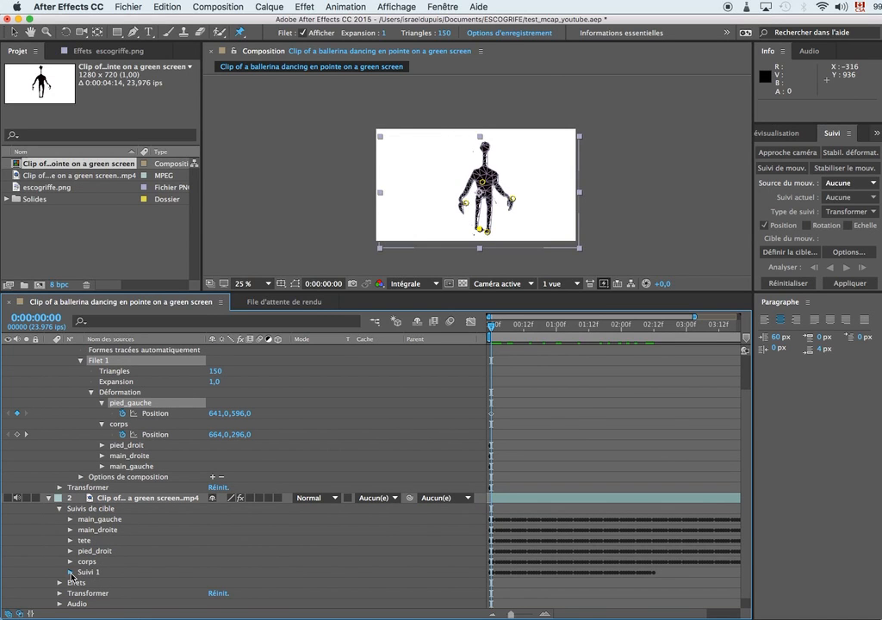
click(71, 572)
click(81, 583)
scroll(81, 586, down, 3)
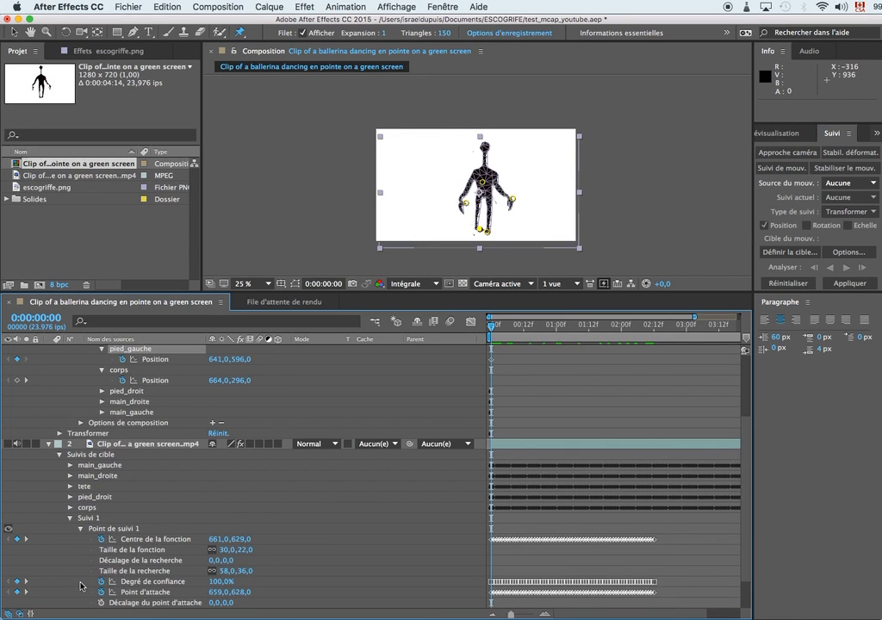
click(101, 519)
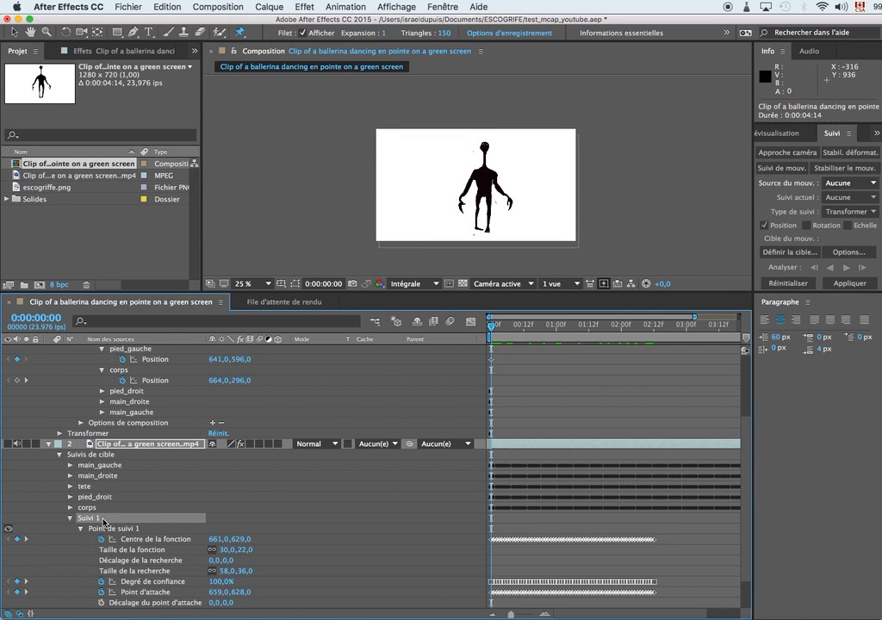
key(Return)
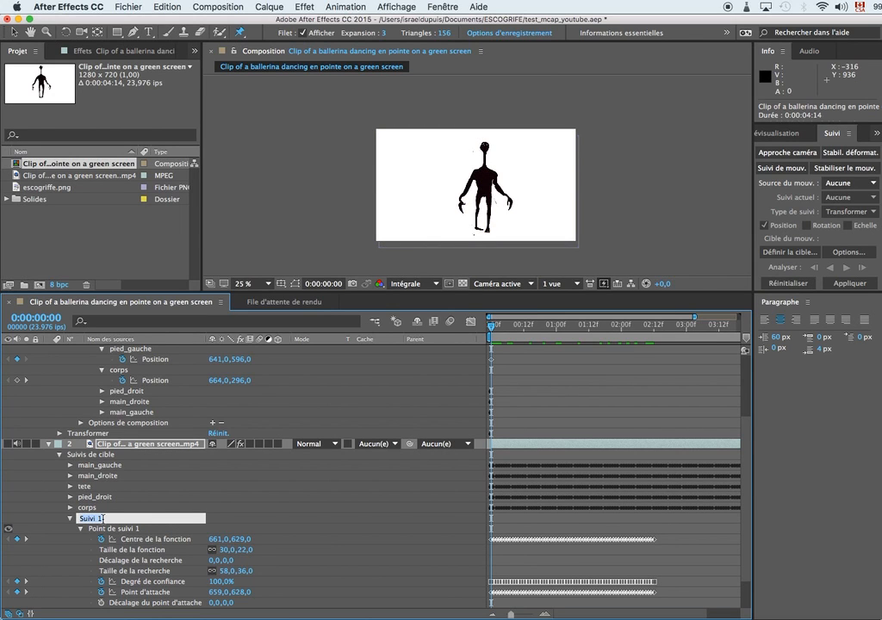
text(pied_gauche)
key(Return)
Add an expression to the Position property of the pied_gauche puppet pin on escogriffe.png
scroll(148, 424, up, 5)
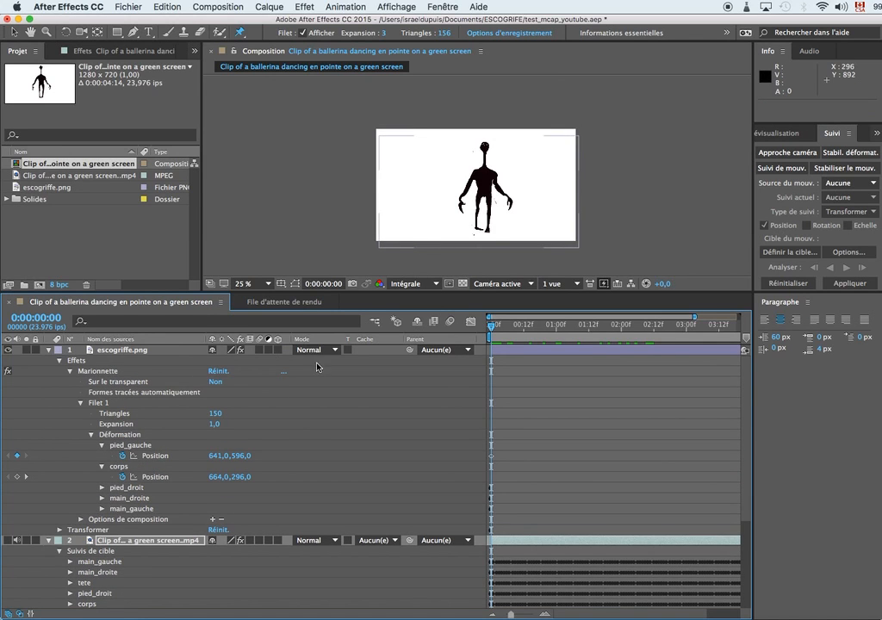
click(154, 448)
click(158, 458)
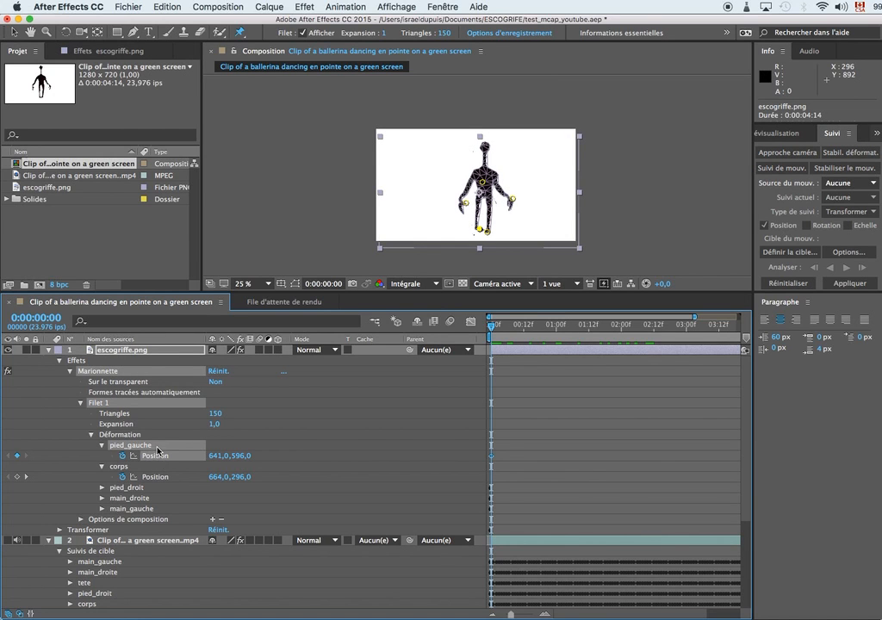
click(343, 7)
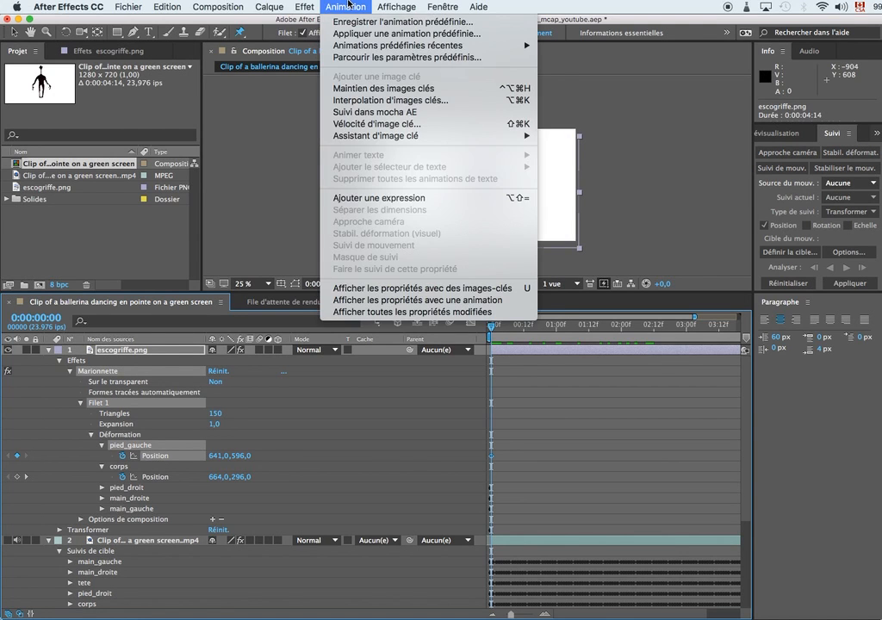
click(402, 206)
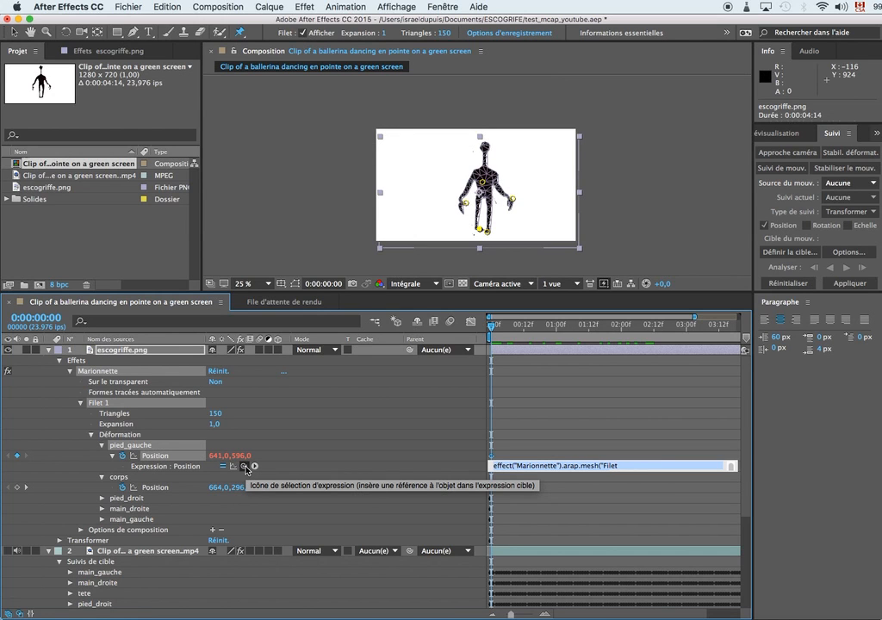
Link the pin's Position expression to the pied_gauche tracker's Centre de la fonction and preview the motion up to 0:00:02:05
scroll(246, 471, down, 4)
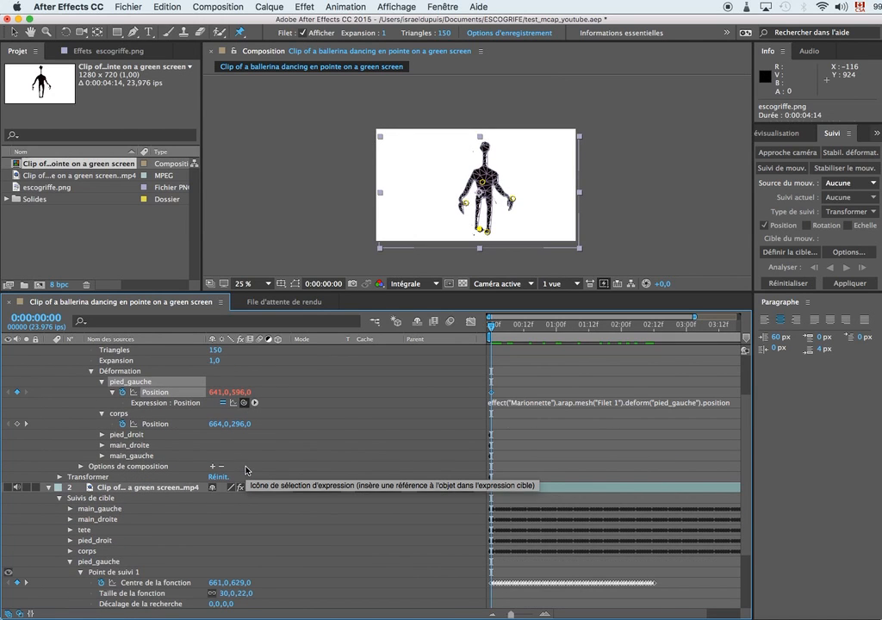
scroll(106, 567, down, 1)
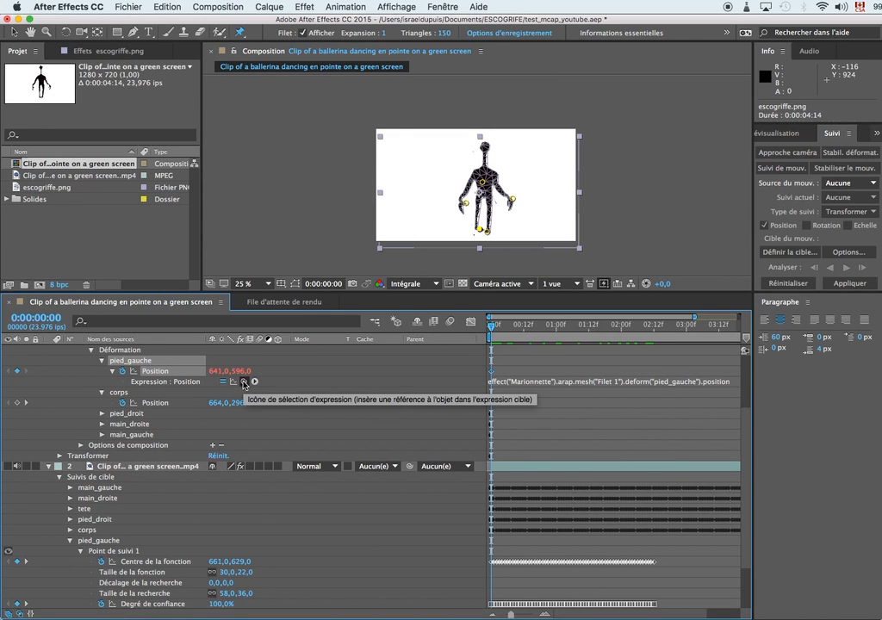
drag(245, 382, 161, 565)
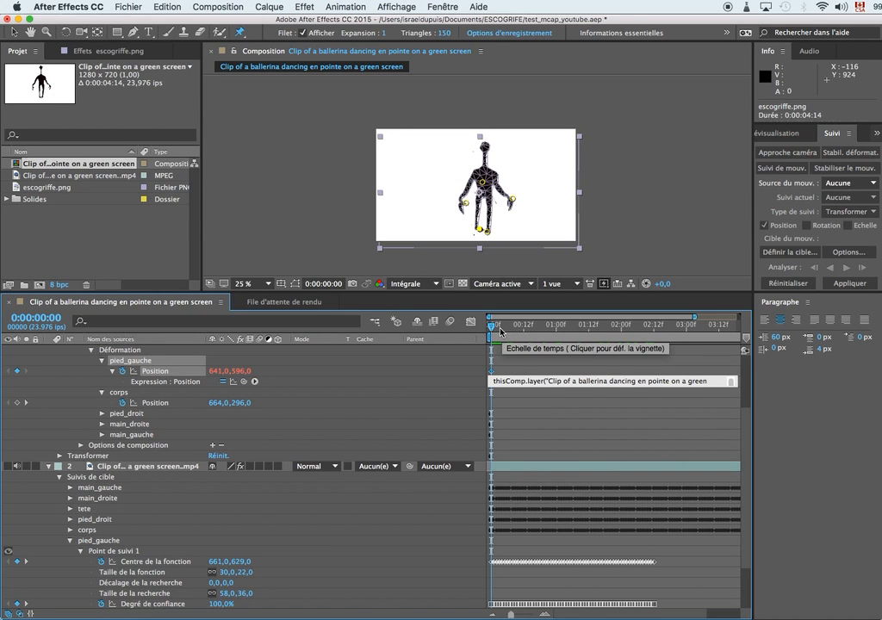
drag(492, 330, 636, 339)
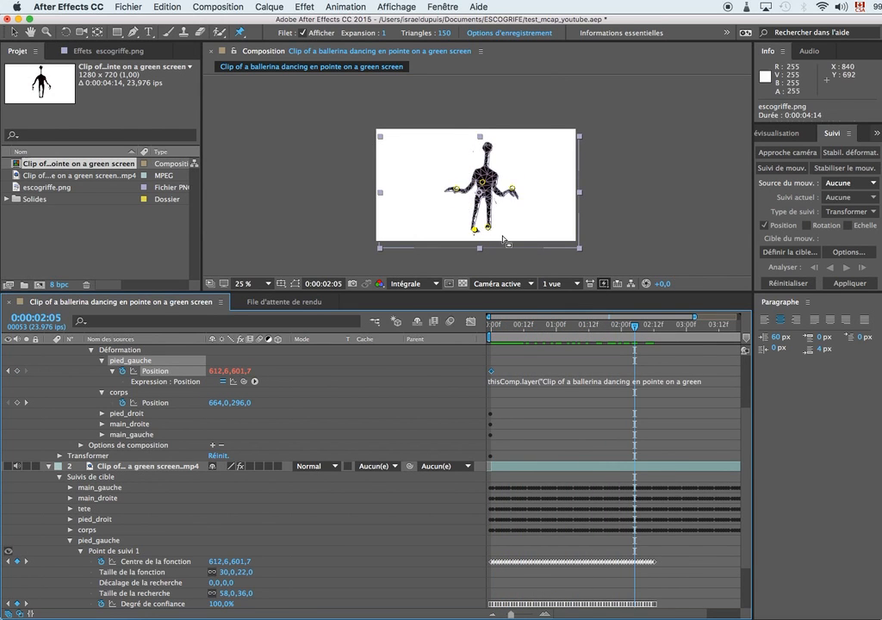
Enlarge the composition view to 50 %, give it more height, and scrub the puppet animation back to 0:00:00:00
scroll(506, 234, up, 2)
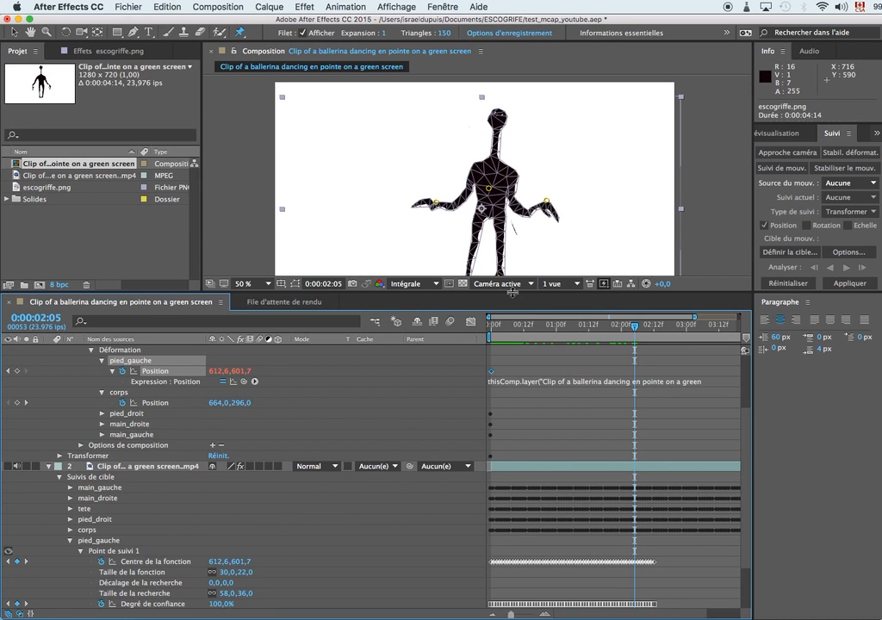
drag(510, 293, 510, 410)
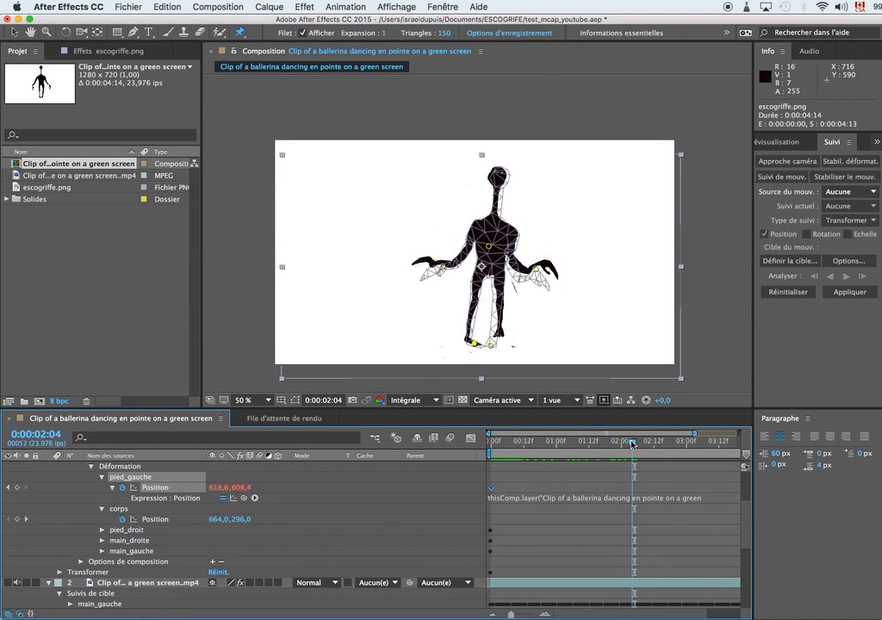
click(584, 442)
drag(584, 442, 488, 436)
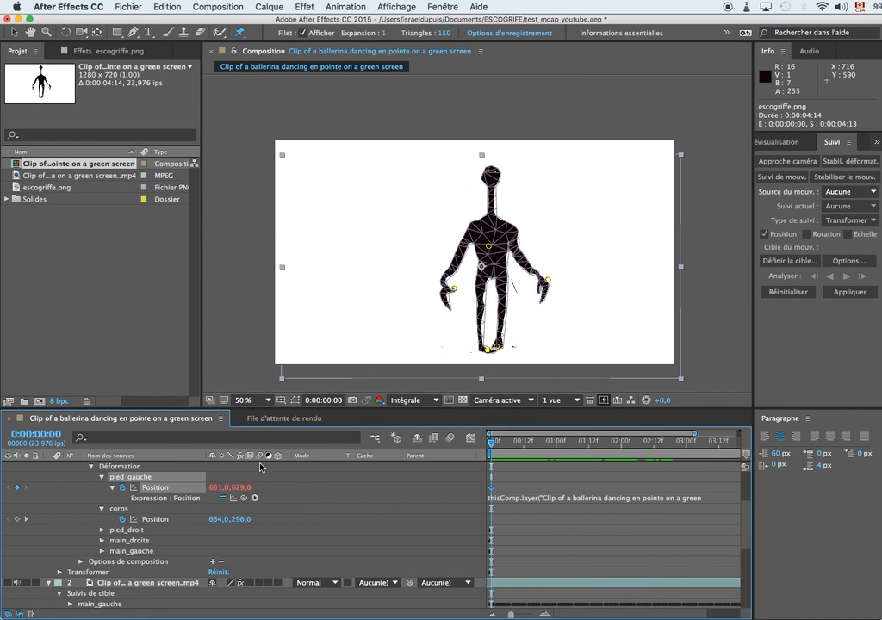
Collapse the expanded properties of the escogriffe.png and ballerina clip layers in the timeline
scroll(264, 474, up, 3)
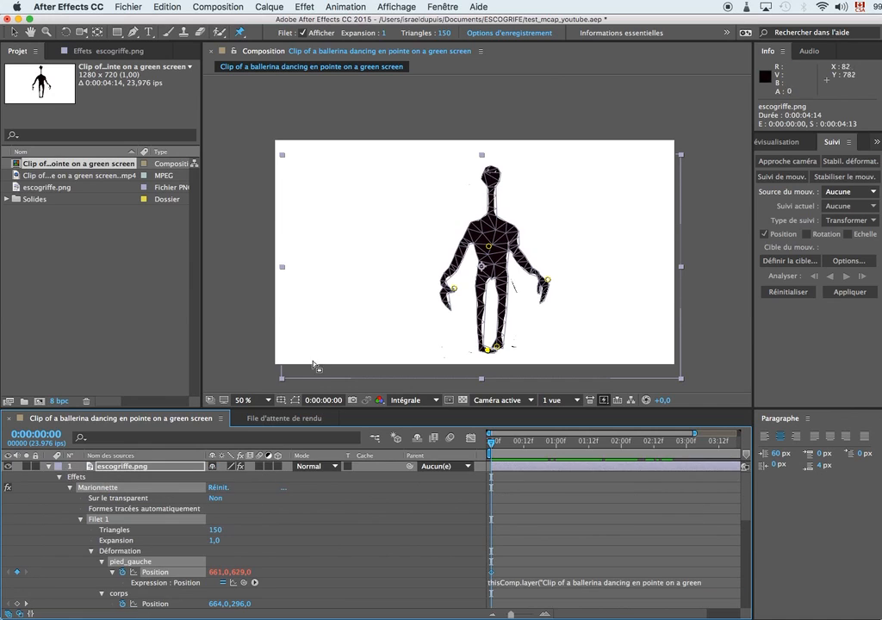
click(60, 478)
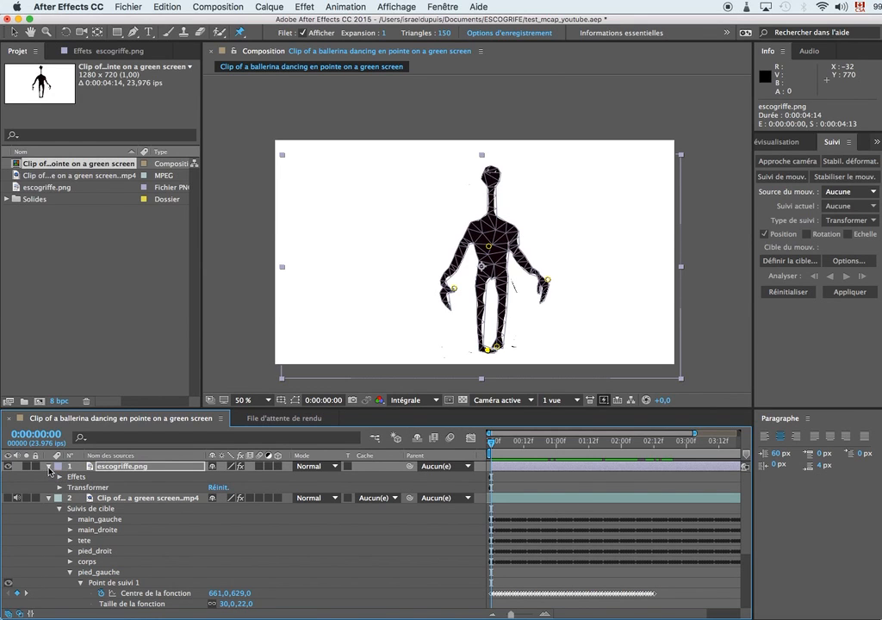
click(46, 467)
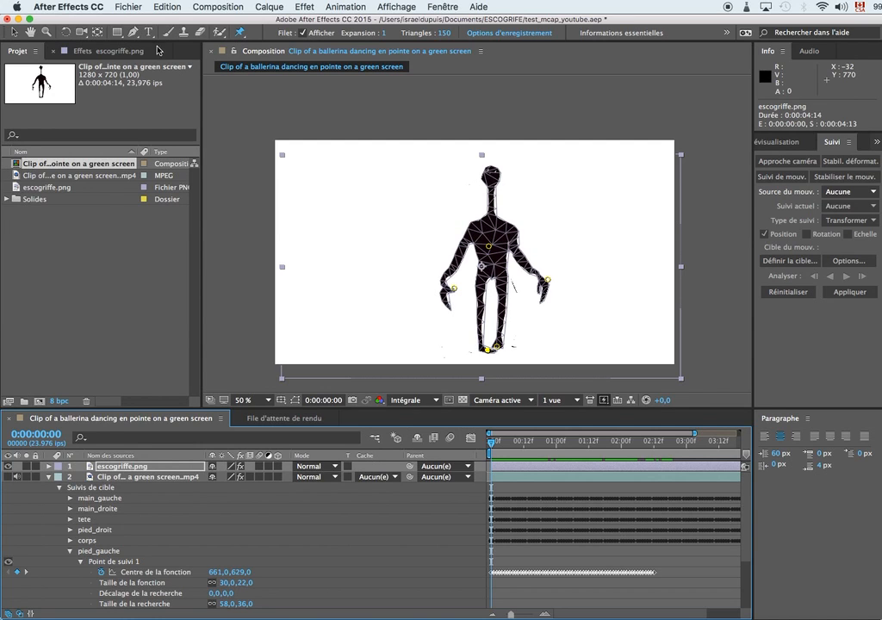
Draw a wide red rectangle as a new shape layer in the composition's upper left and shift it slightly down and right
click(118, 32)
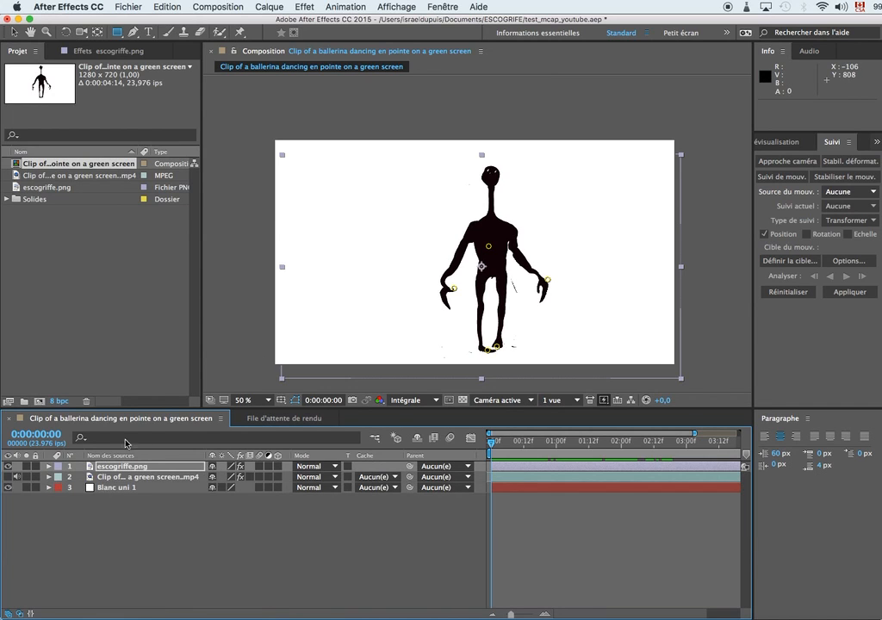
drag(390, 208, 471, 233)
key(super+z)
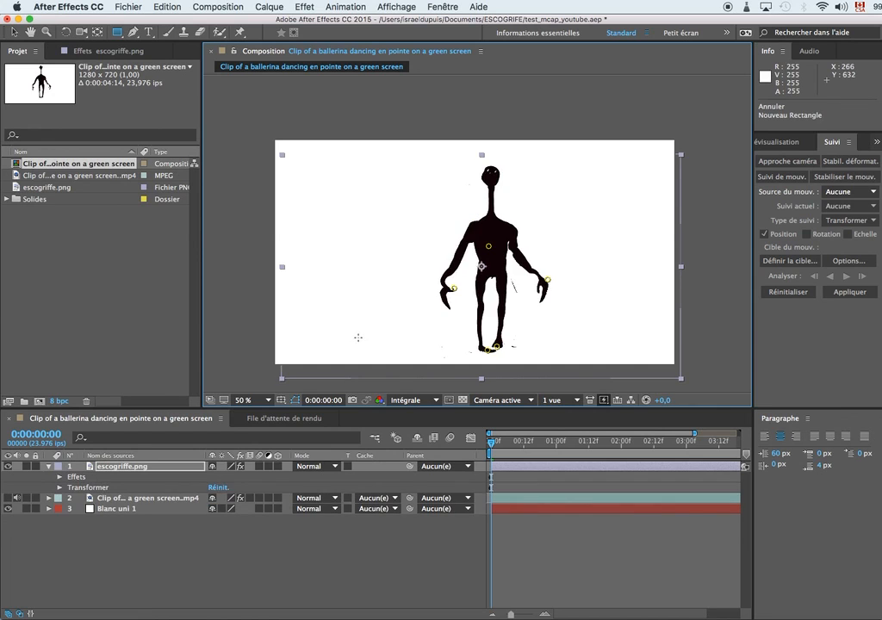
click(204, 541)
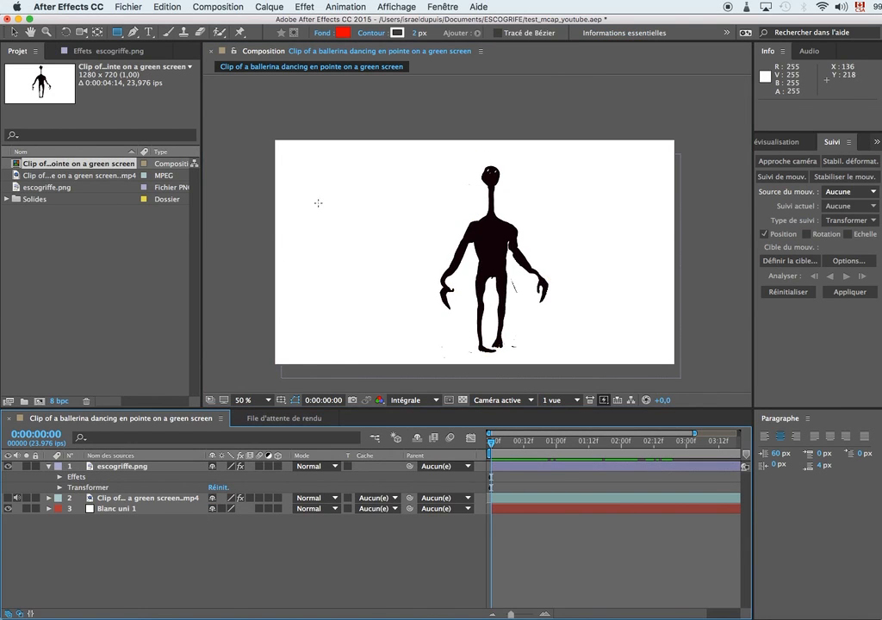
drag(274, 169, 447, 222)
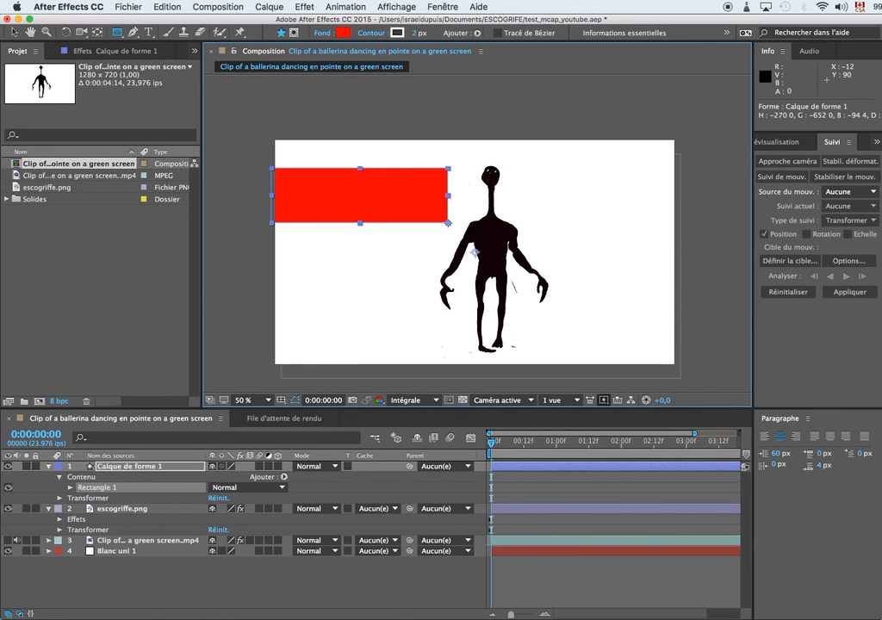
click(14, 32)
drag(409, 203, 438, 219)
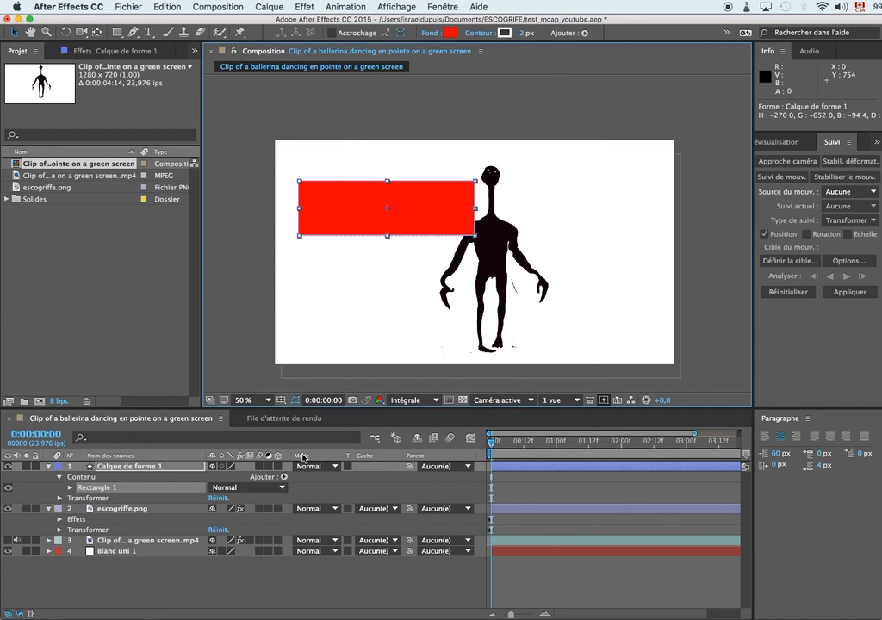
Reveal the Position property of Calque de forme 1 and add an expression to it
click(130, 466)
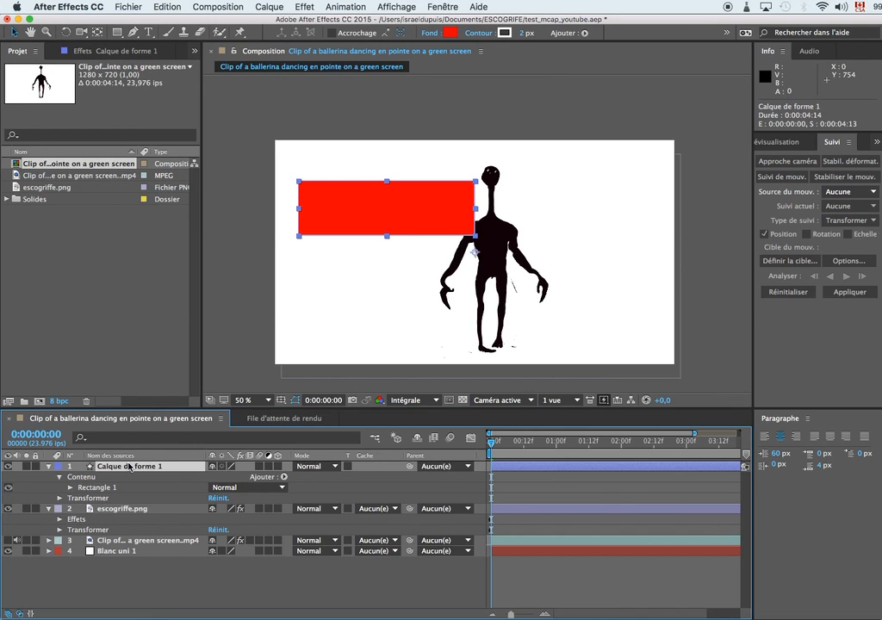
key(p)
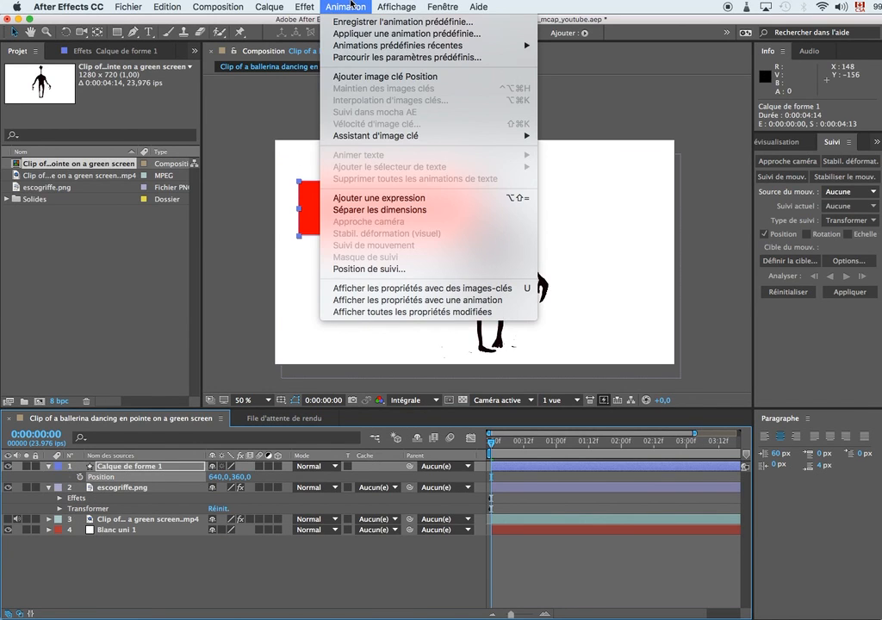
click(346, 6)
click(396, 200)
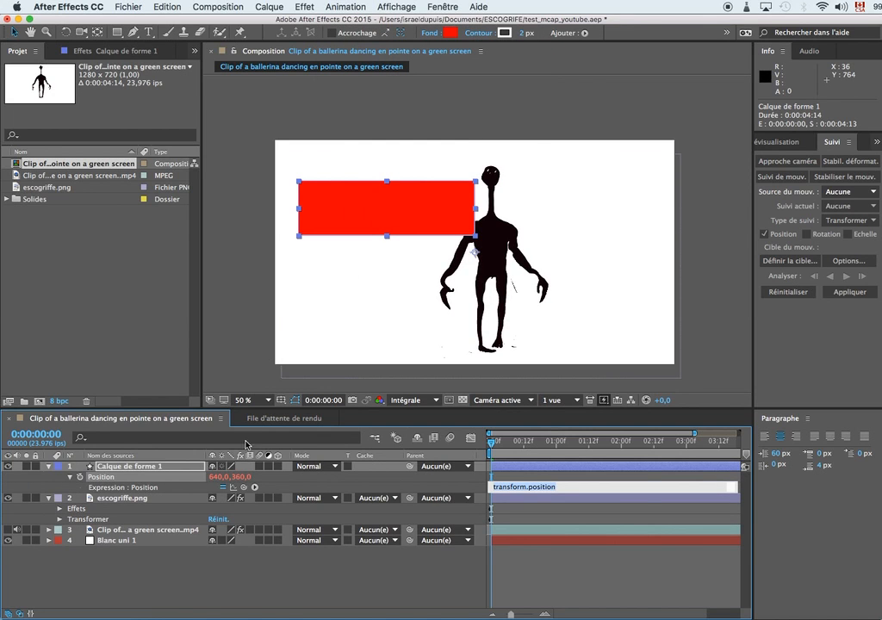
Link the shape layer's Position expression to the pied_gauche tracker's Centre de la fonction and preview the first frames
click(49, 531)
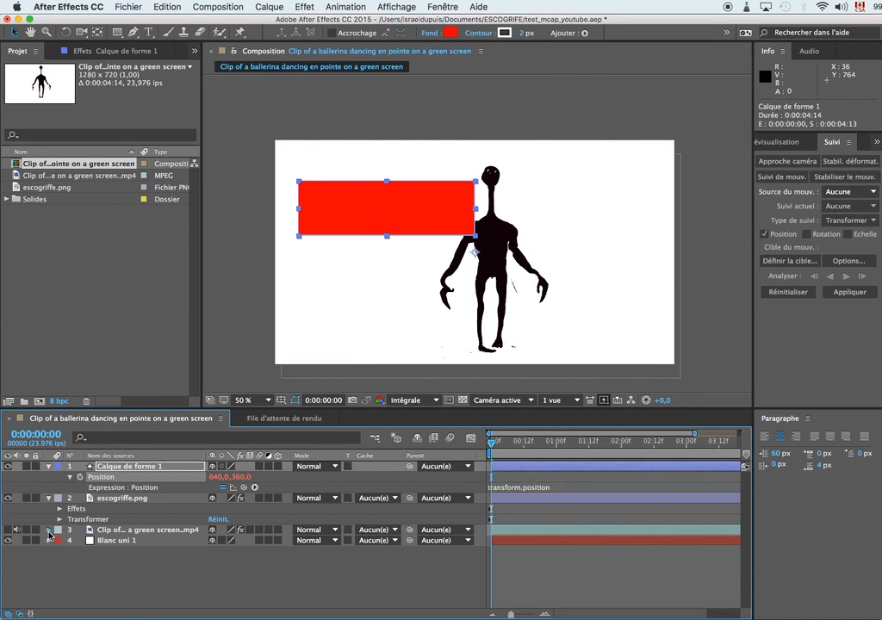
scroll(149, 556, up, 3)
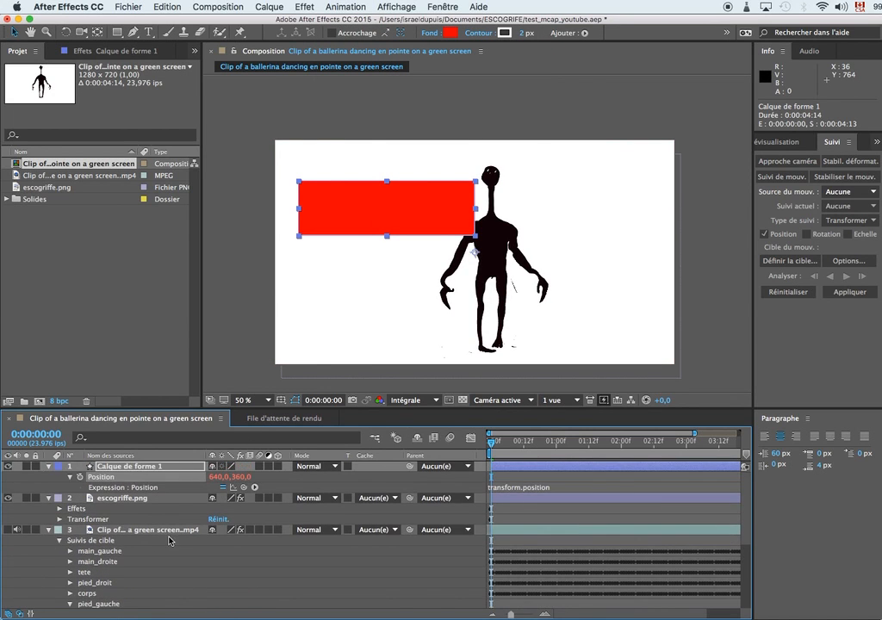
drag(281, 407, 282, 322)
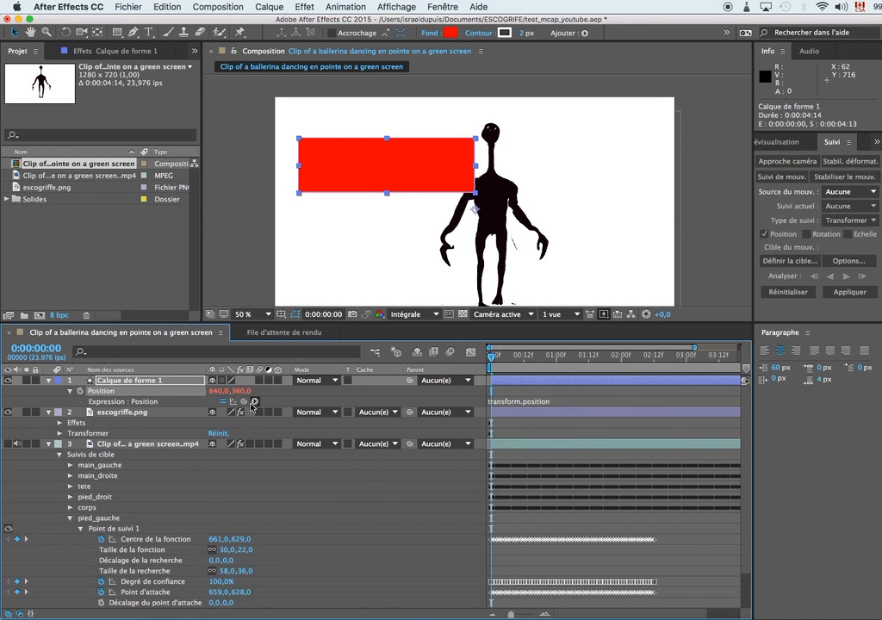
drag(244, 401, 165, 545)
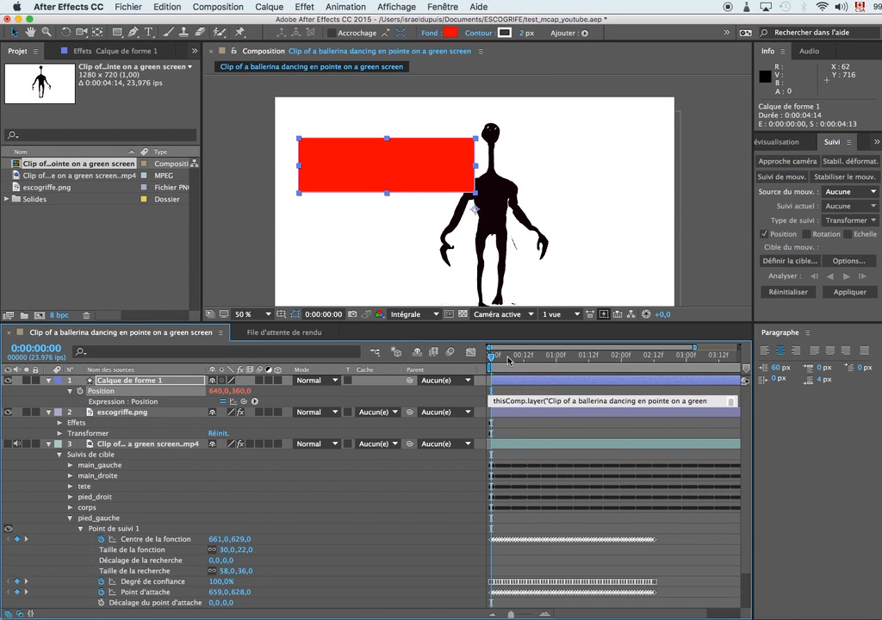
key(space)
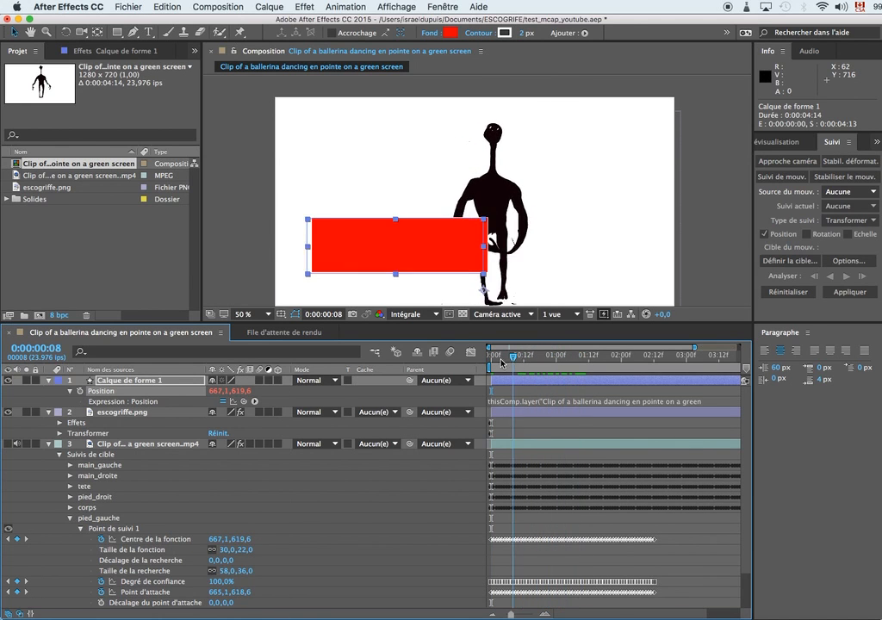
click(501, 360)
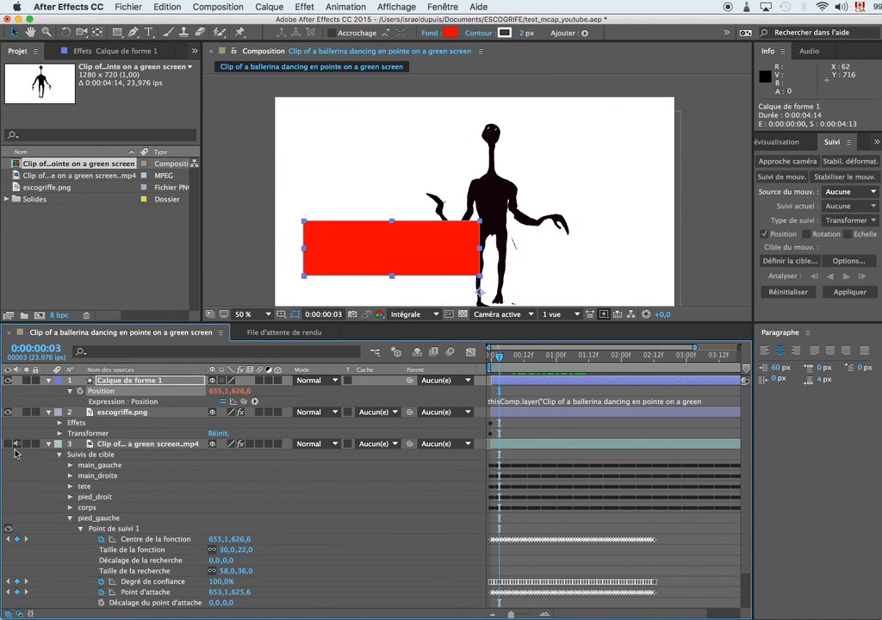
Show the ballerina clip layer, hide escogriffe.png, and preview the rectangle's motion against the dancer's foot up to 0:00:00:13
click(8, 445)
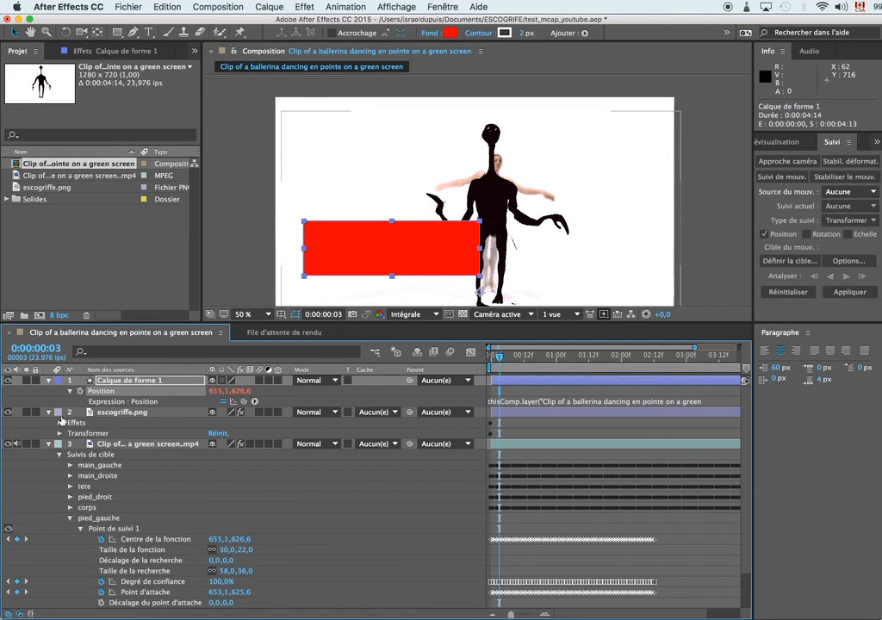
click(8, 414)
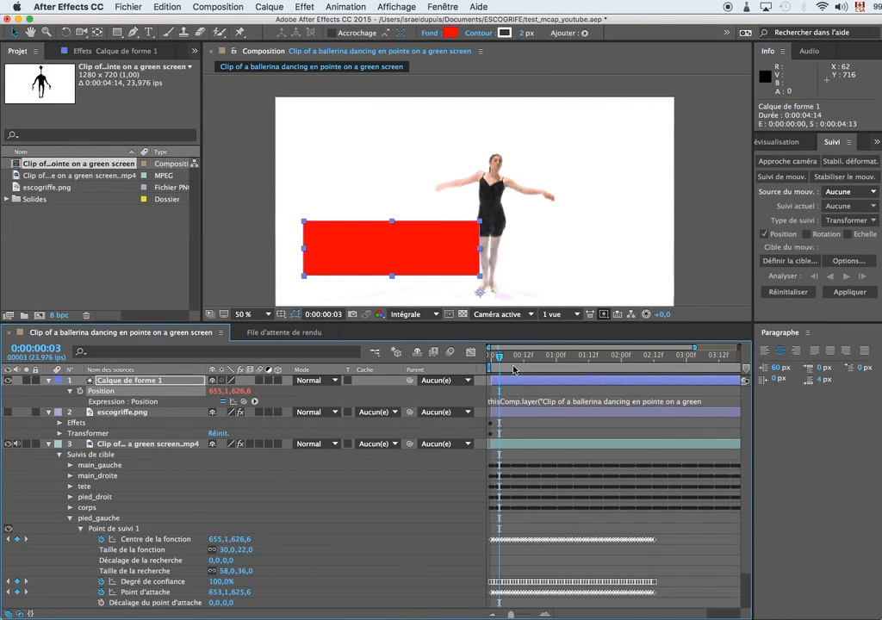
mouse_move(515, 371)
mouse_down()
mouse_move(636, 369)
mouse_move(498, 369)
mouse_move(532, 369)
mouse_up()
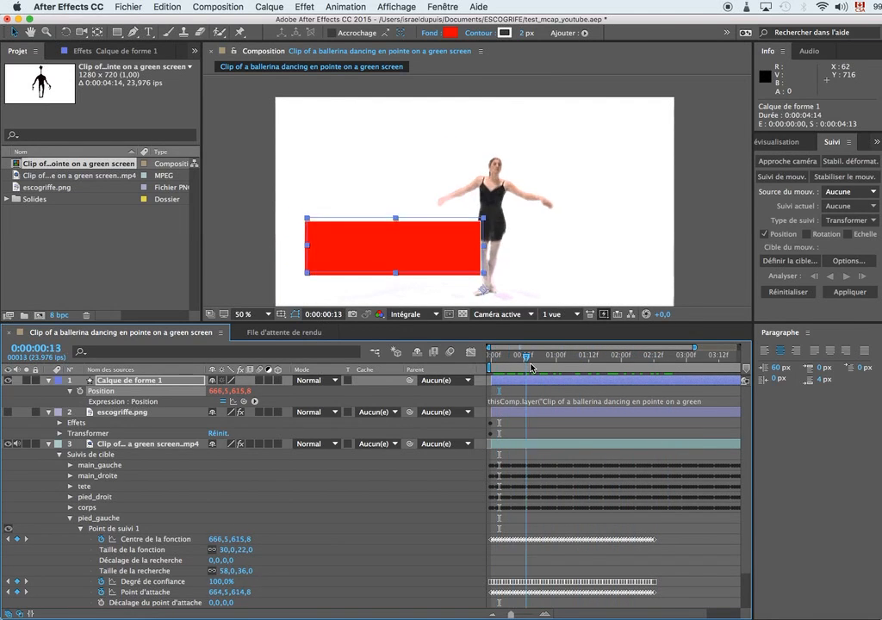